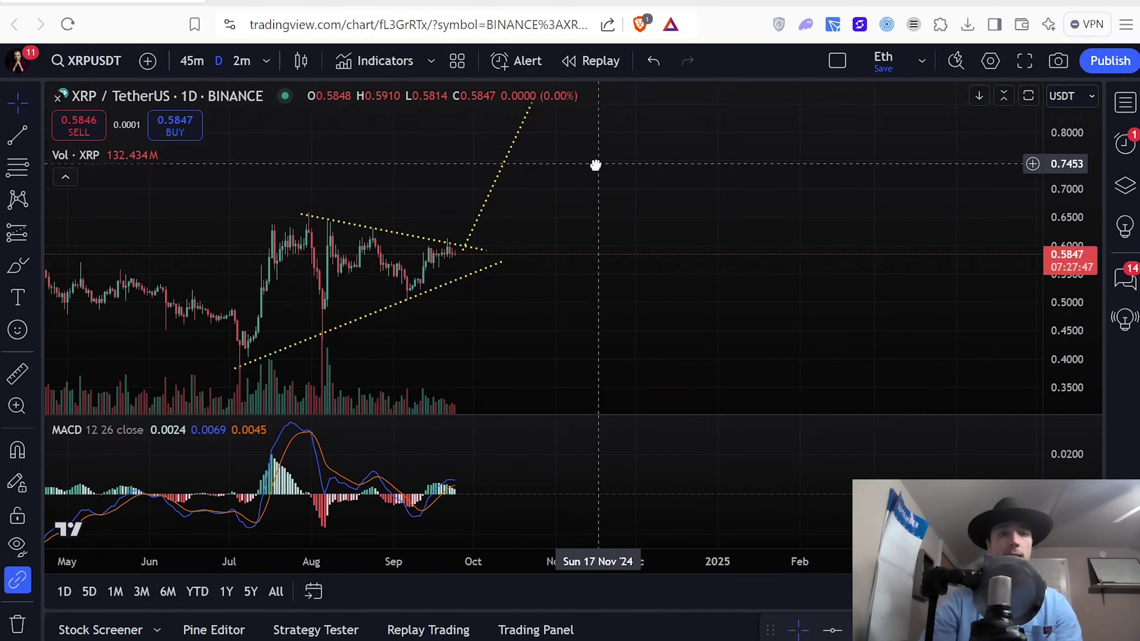
Sketch a freehand brush path dipping to the lower trendline and rising to about 0.83, and delete it.
left_click(18, 269)
mouse_move(449, 252)
left_mouse_down()
mouse_move(462, 283)
mouse_move(538, 119)
left_mouse_up()
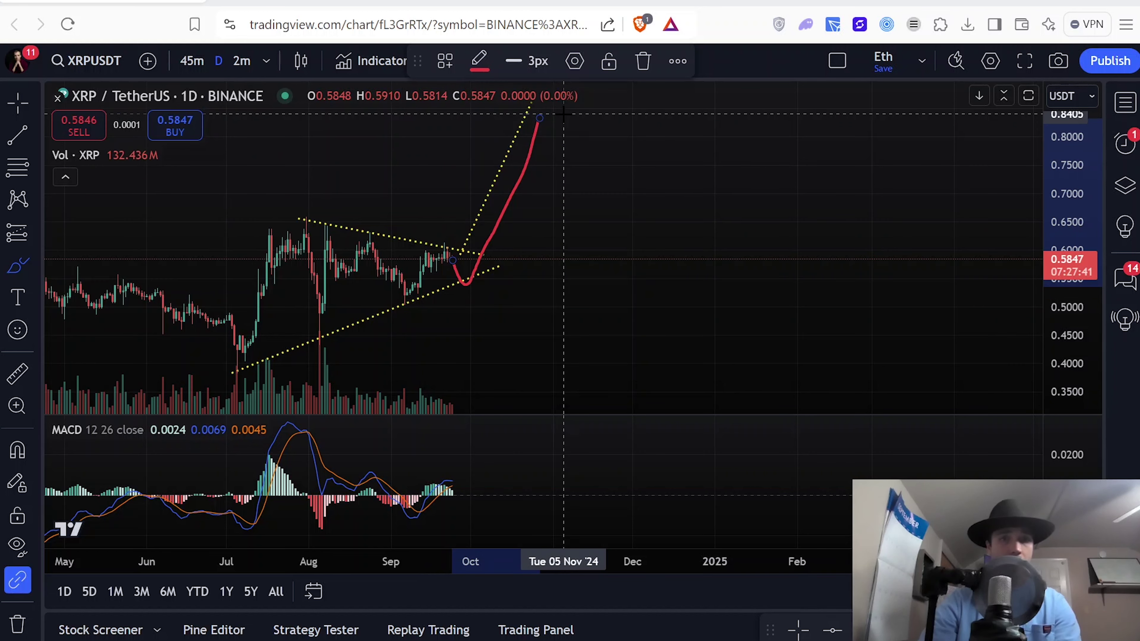
key("Delete")
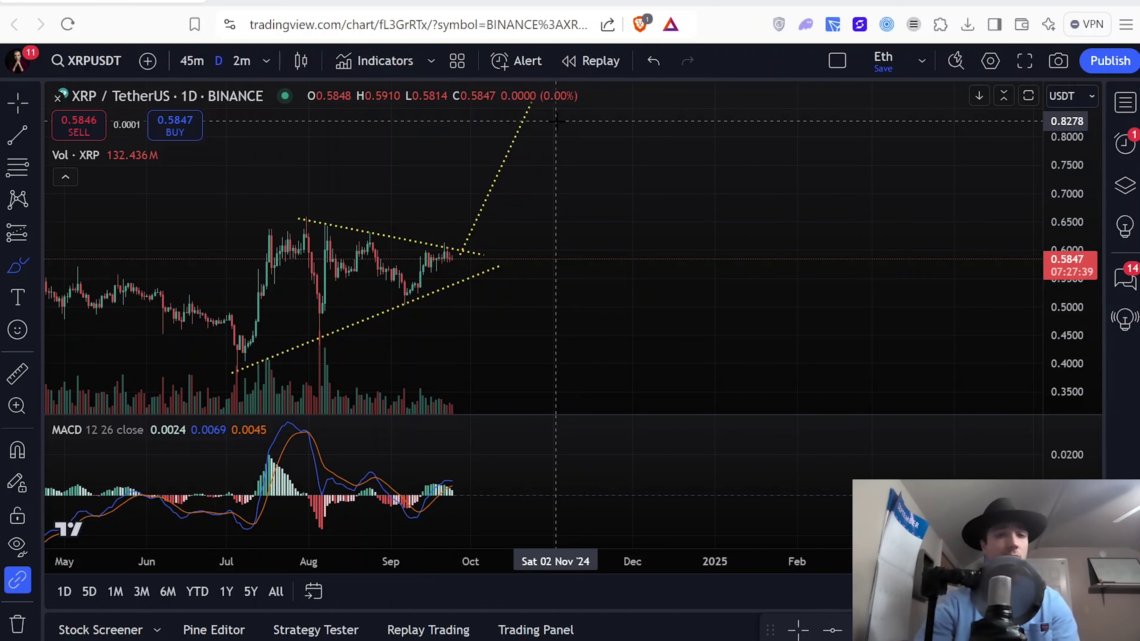
Remove all existing drawings from the XRPUSDT chart.
left_click(18, 103)
left_click_drag(387, 185, 465, 181)
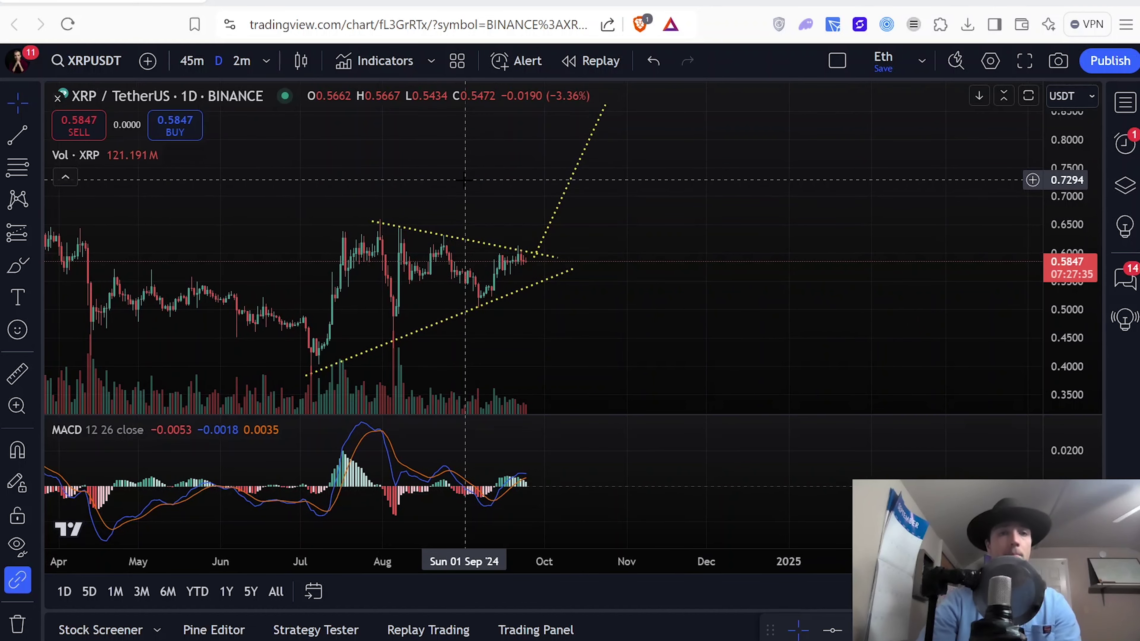
right_click(354, 172)
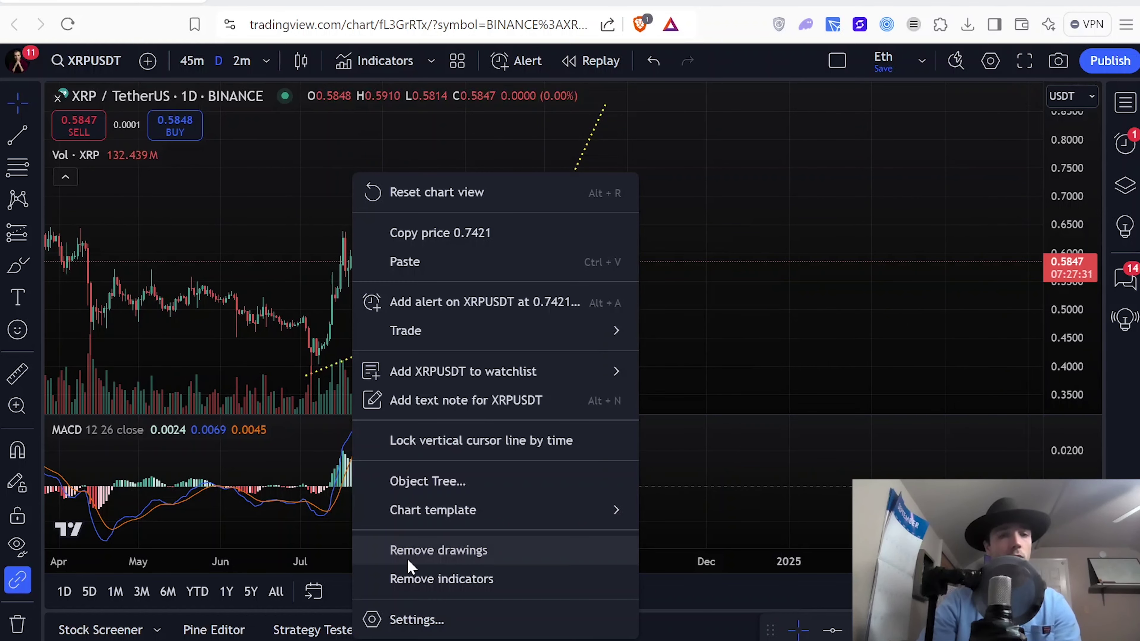
left_click(382, 548)
Switch the XRPUSDT chart to the 5-day interval.
left_click(266, 61)
scroll(385, 421, "down", 5)
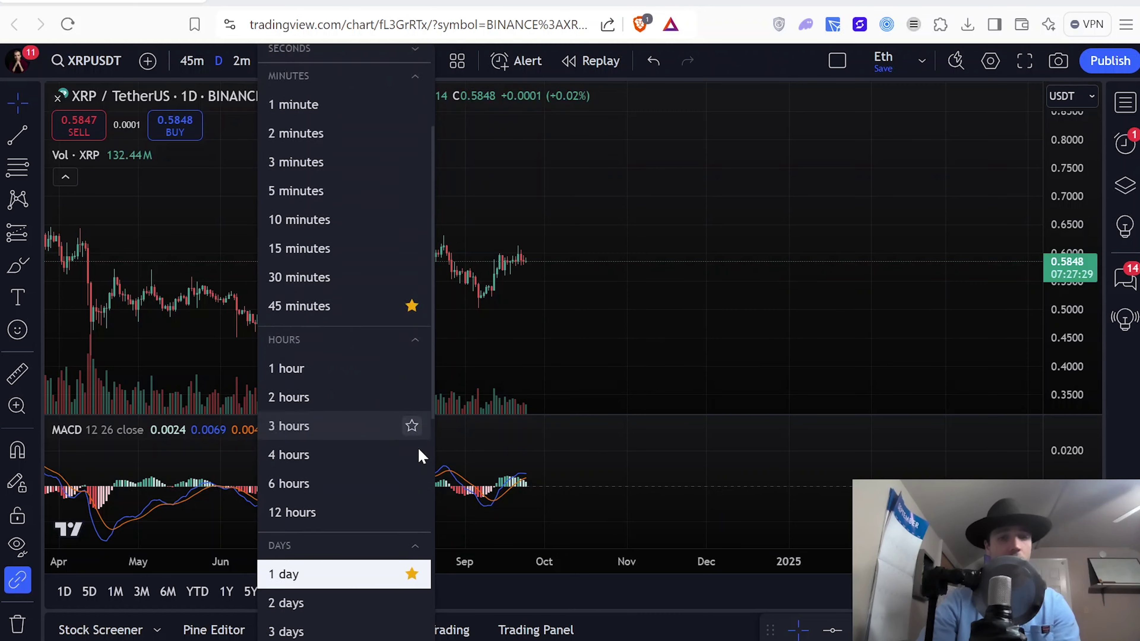
left_click(310, 582)
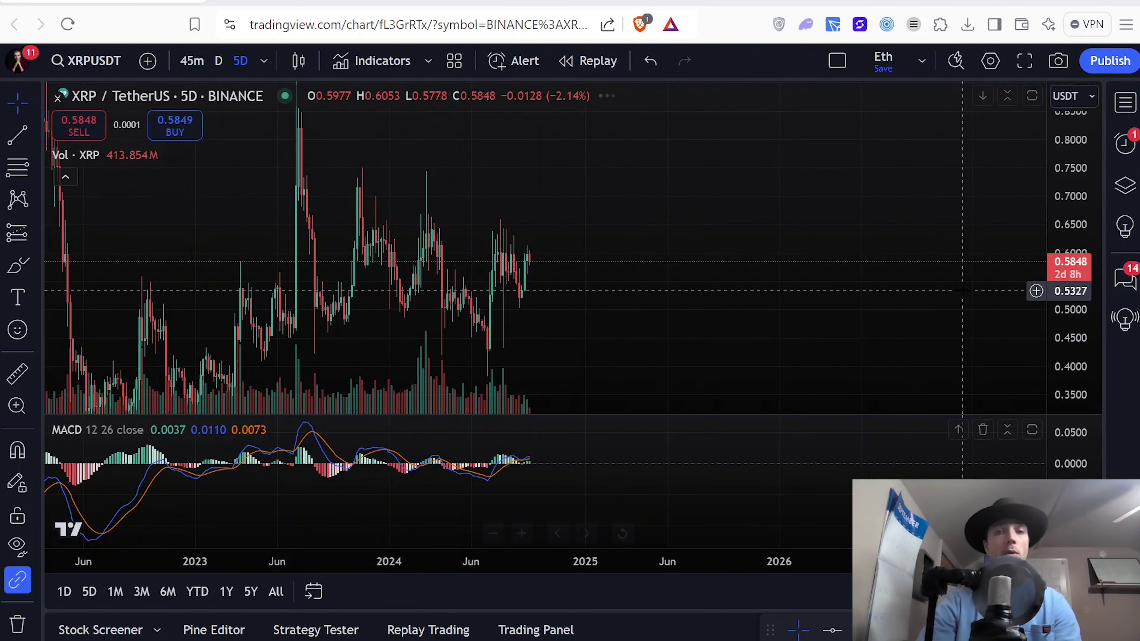
Set the XRPUSDT chart's interval to 10 days.
left_click(264, 60)
scroll(318, 412, "down", 10)
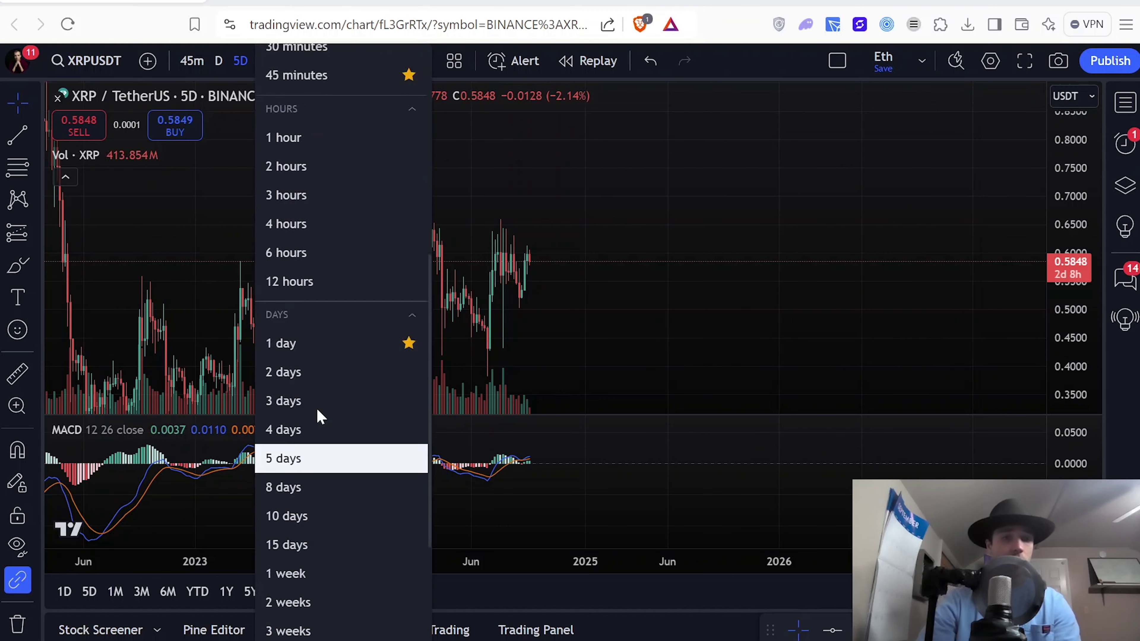
left_click(287, 313)
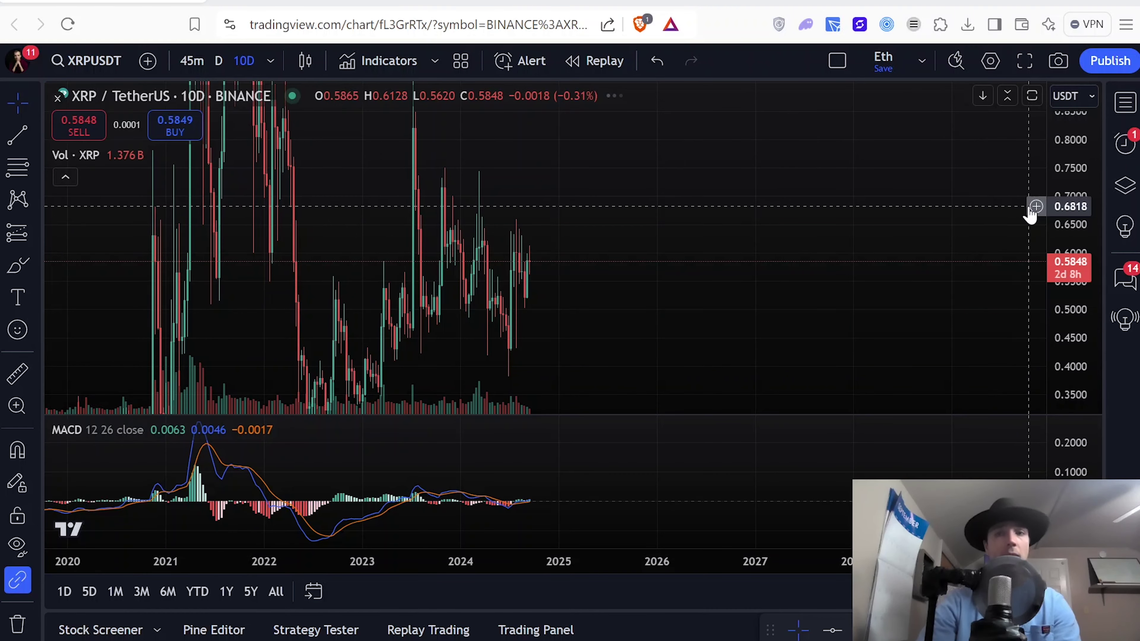
Draw a descending trend line from the April 2021 peak at about 1.81 to late 2024 at about 0.45.
double_click(1044, 280)
left_click_drag(458, 236, 596, 298)
left_click_drag(1044, 219, 1044, 262)
left_click(17, 134)
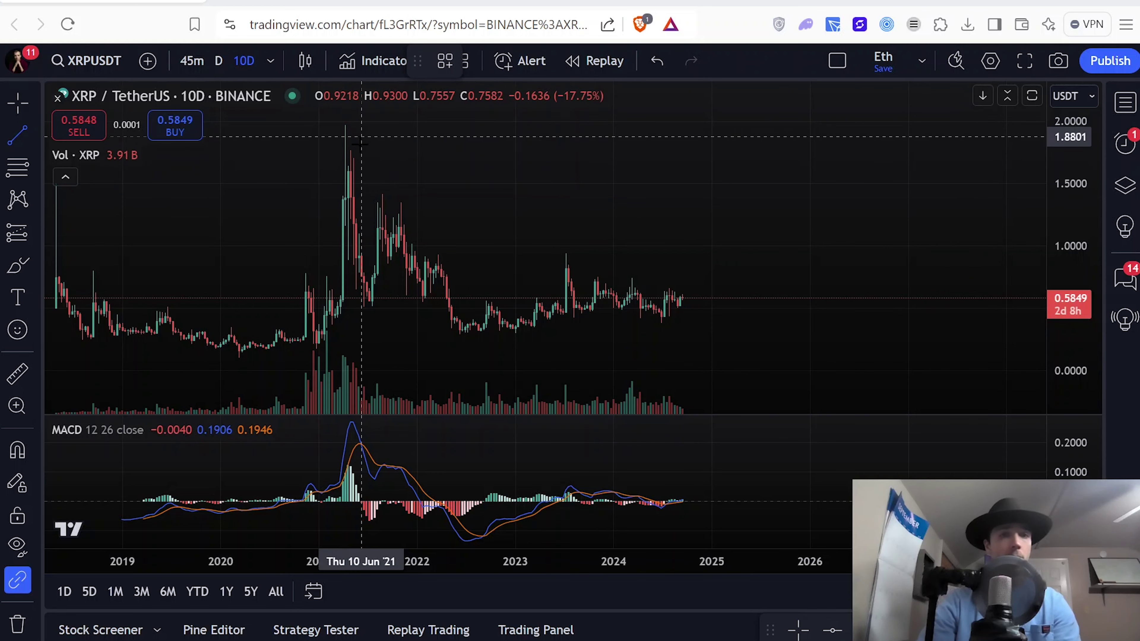
left_click(349, 145)
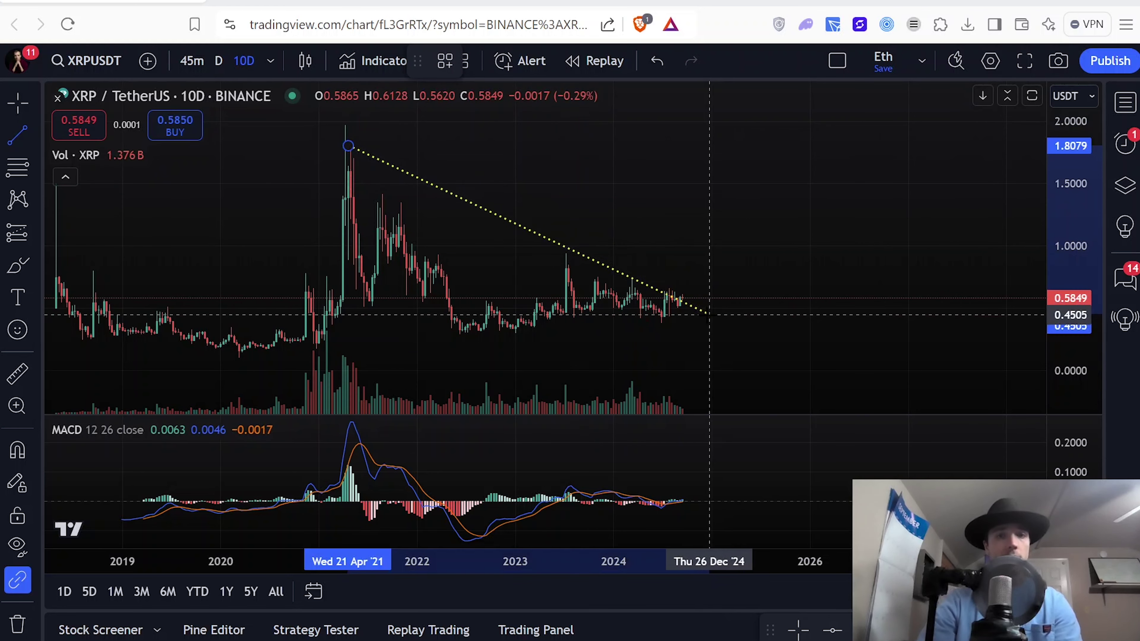
left_click(693, 315)
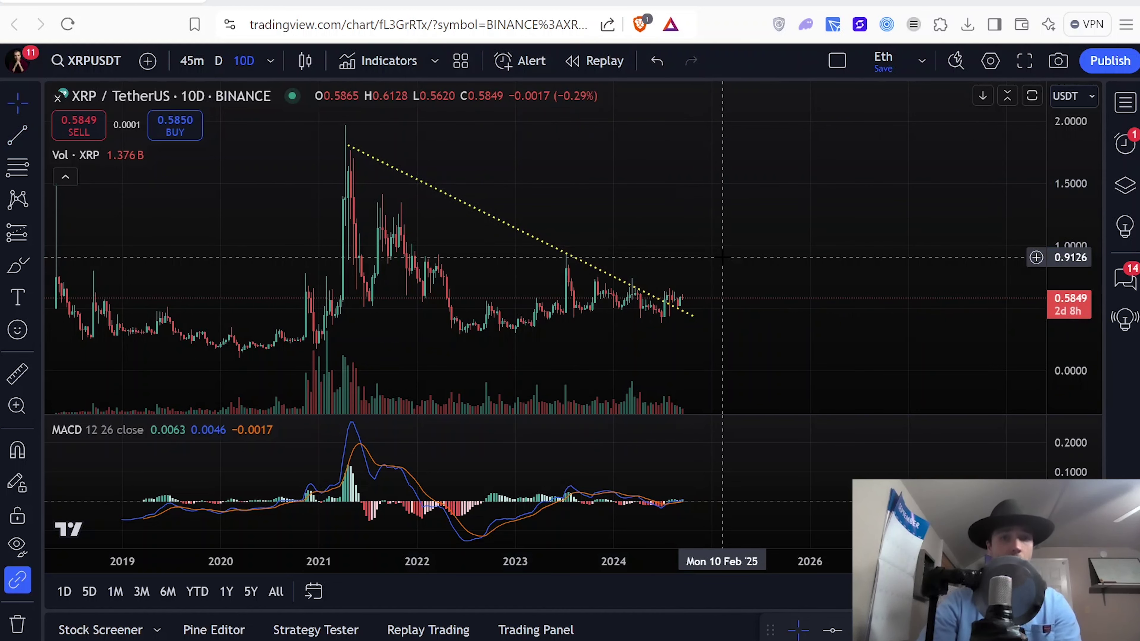
Draw a rising support trend line from the March 2020 low at about 0.11 to the end of the descending line.
left_click(18, 135)
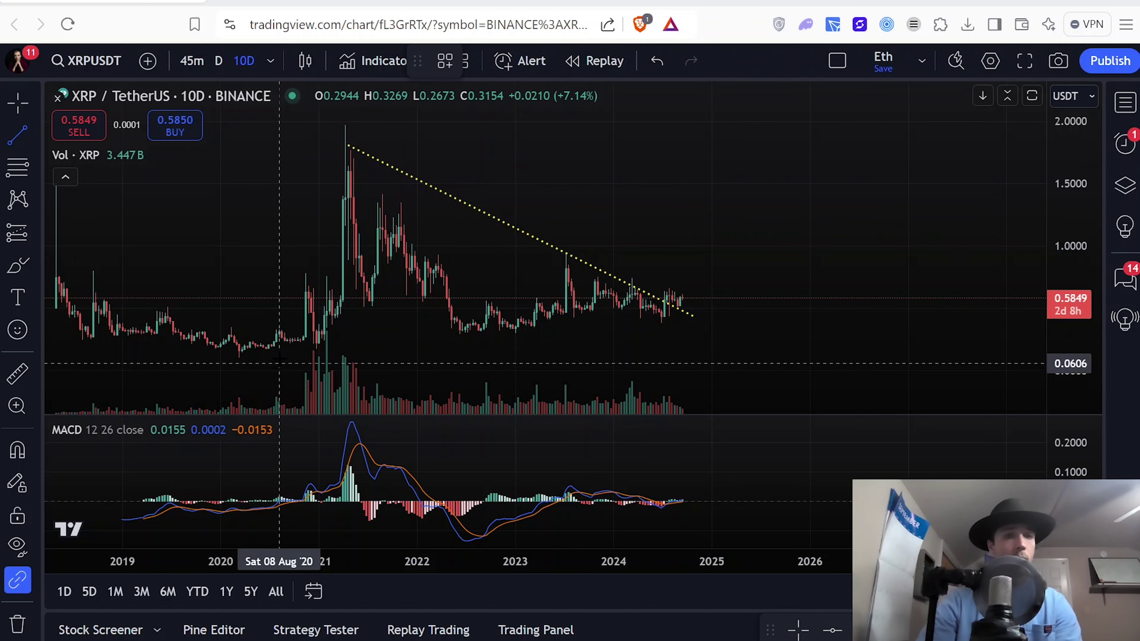
left_click(242, 357)
left_click(693, 316)
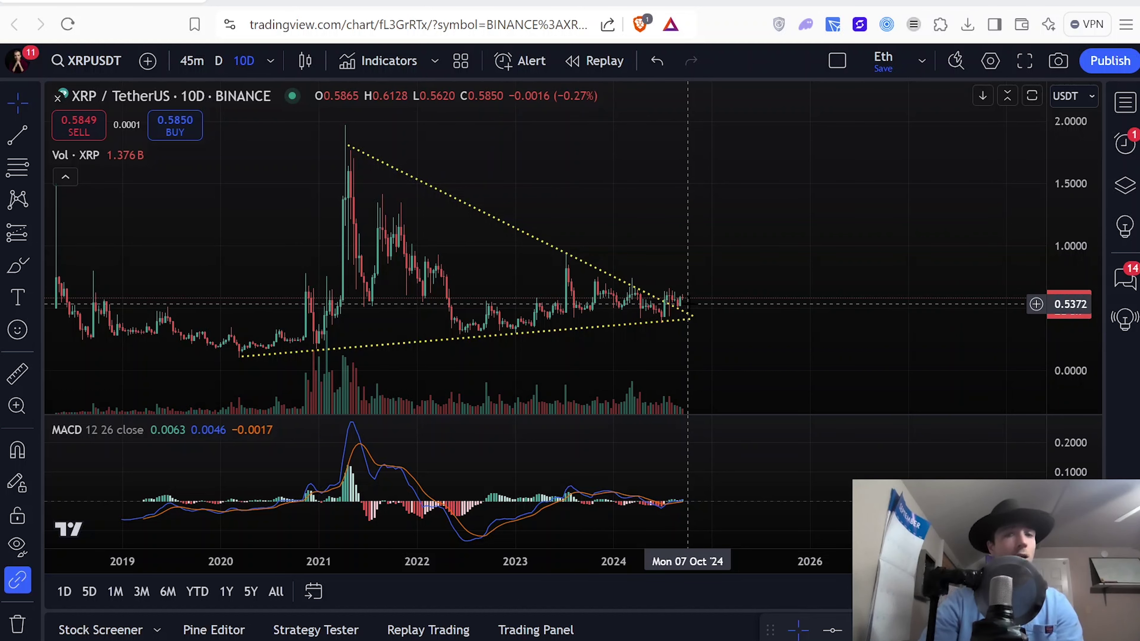
Sketch breakout paths with the brush from the triangle's apex up to about 1.45, and delete each one.
left_click(14, 274)
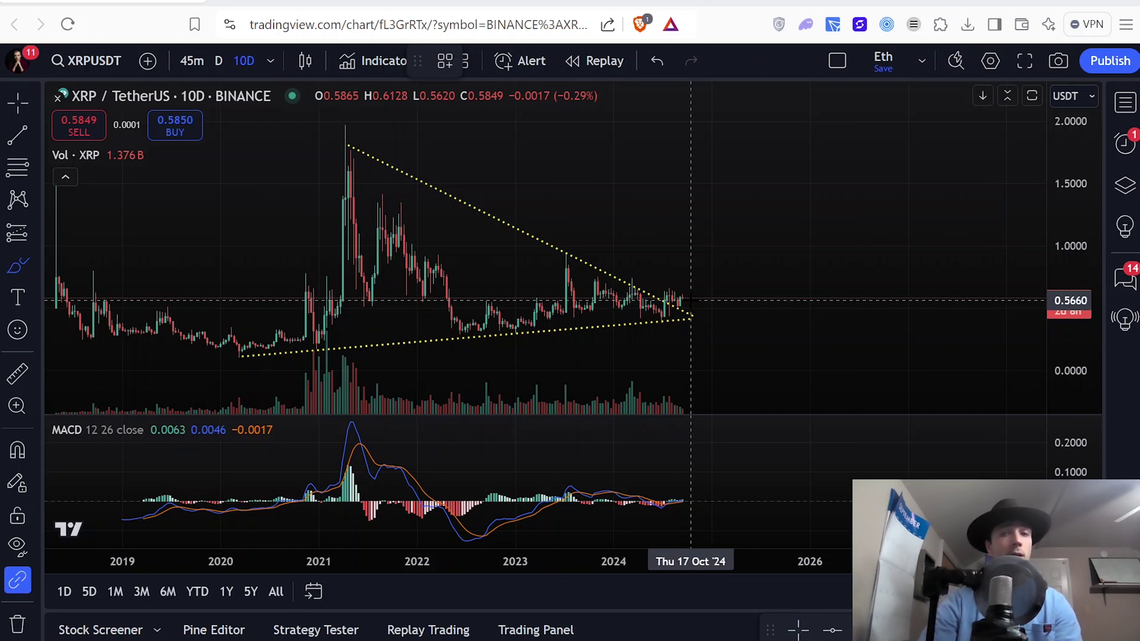
mouse_move(686, 285)
left_mouse_down()
mouse_move(657, 297)
mouse_move(671, 320)
mouse_move(704, 256)
mouse_move(736, 232)
mouse_move(741, 190)
left_mouse_up()
key("Delete")
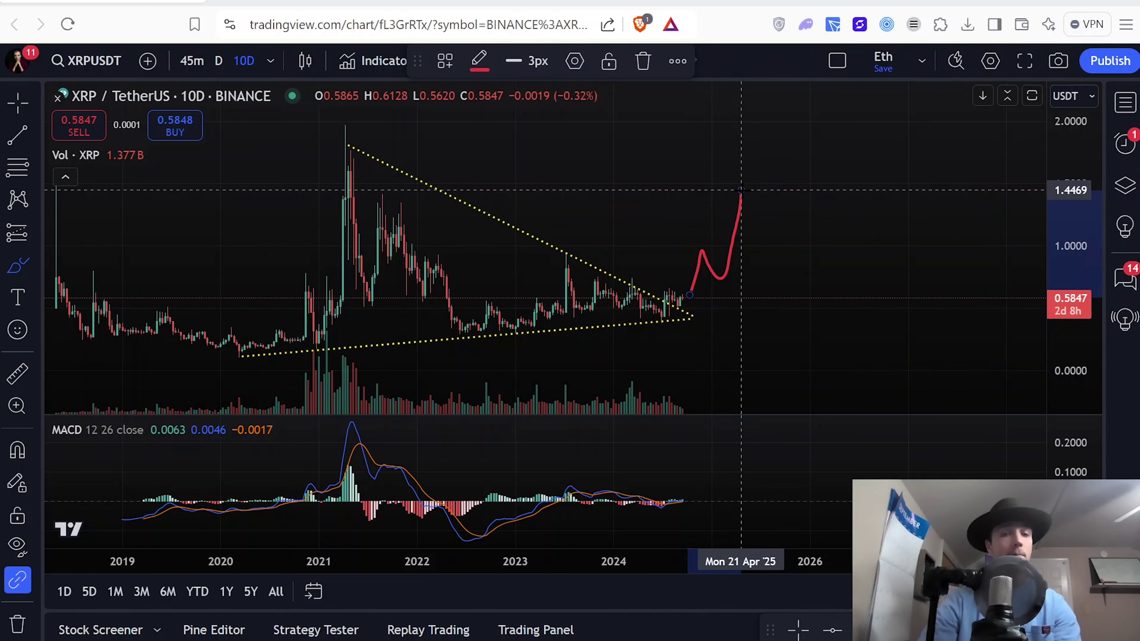
key("Delete")
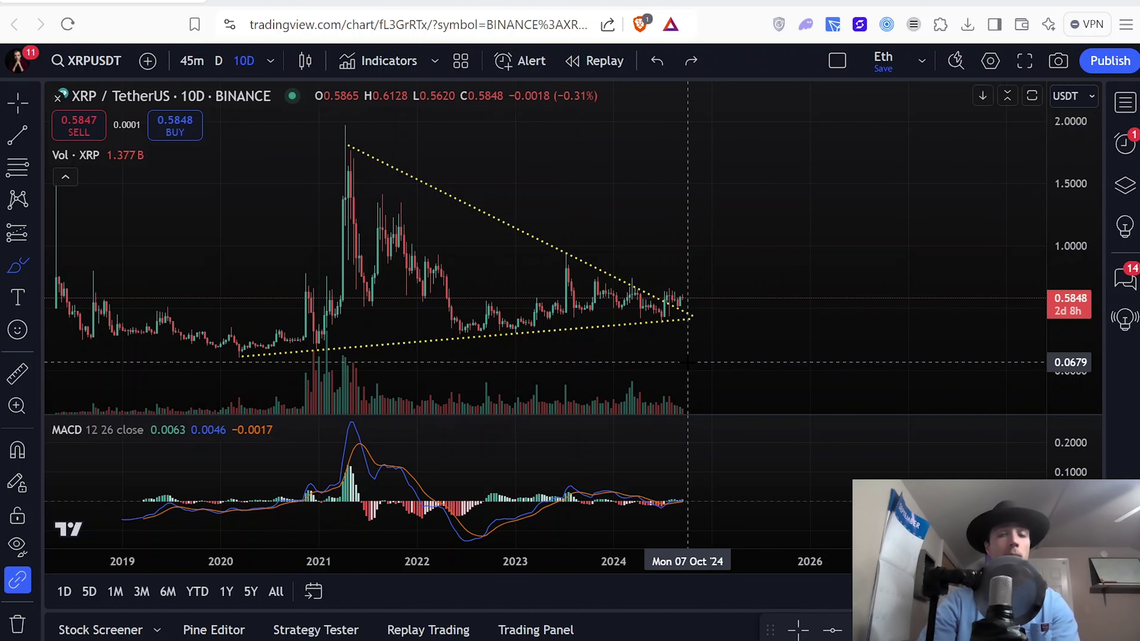
mouse_move(693, 301)
left_mouse_down()
mouse_move(755, 191)
mouse_move(718, 209)
mouse_move(757, 237)
mouse_move(757, 196)
left_mouse_up()
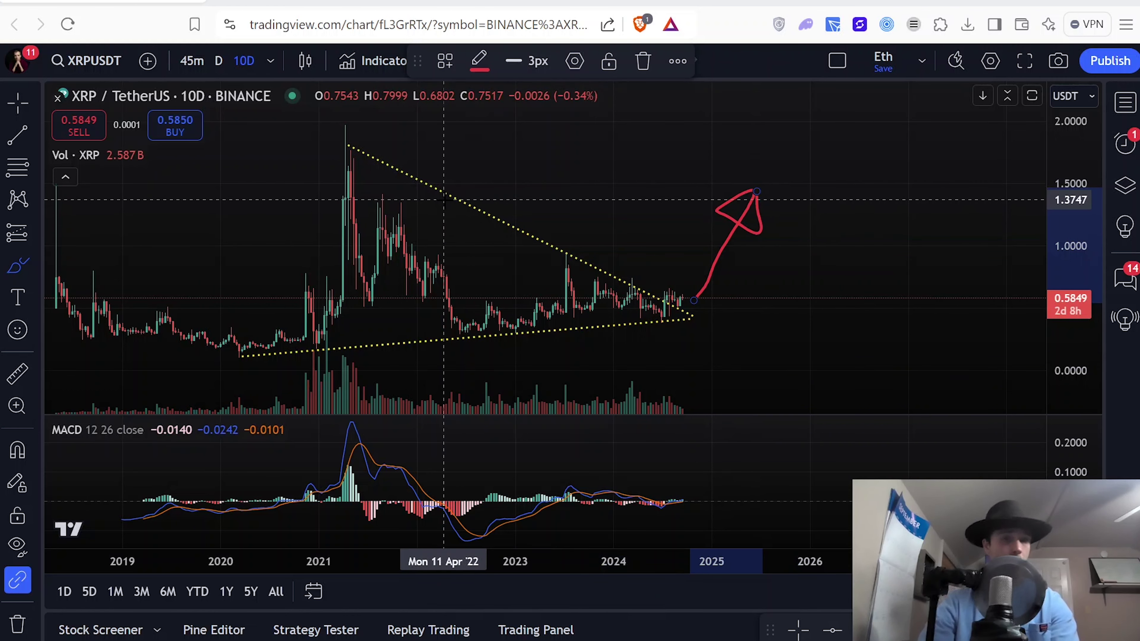
key("Delete")
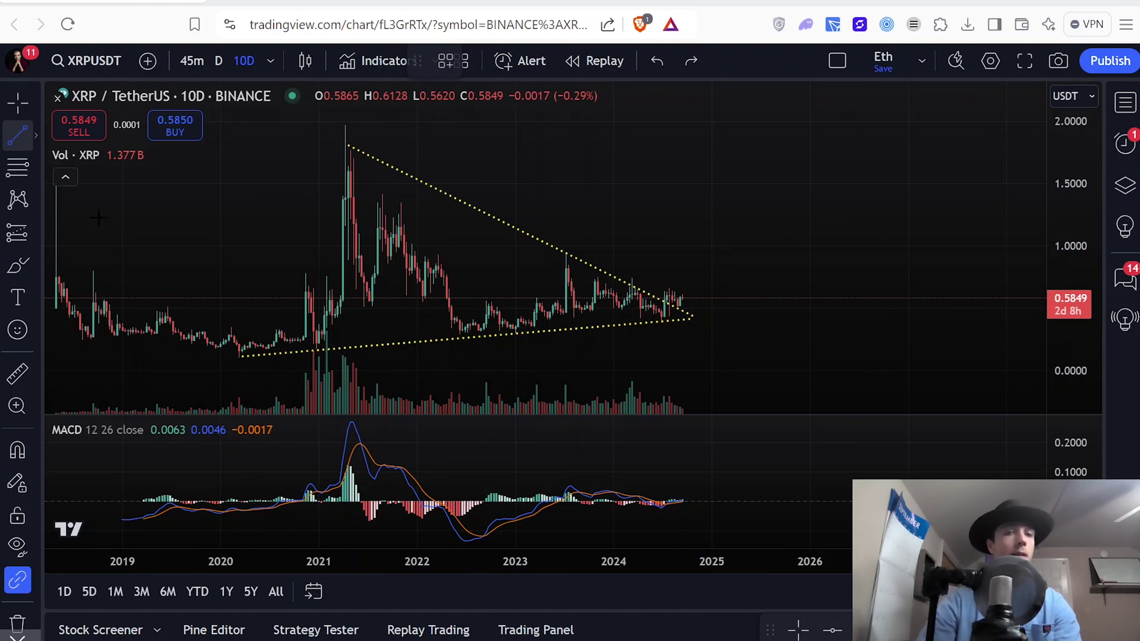
Draw a trend line from the March 2020 low to the 2021 peak and move it to start at the triangle's apex.
left_click(239, 356)
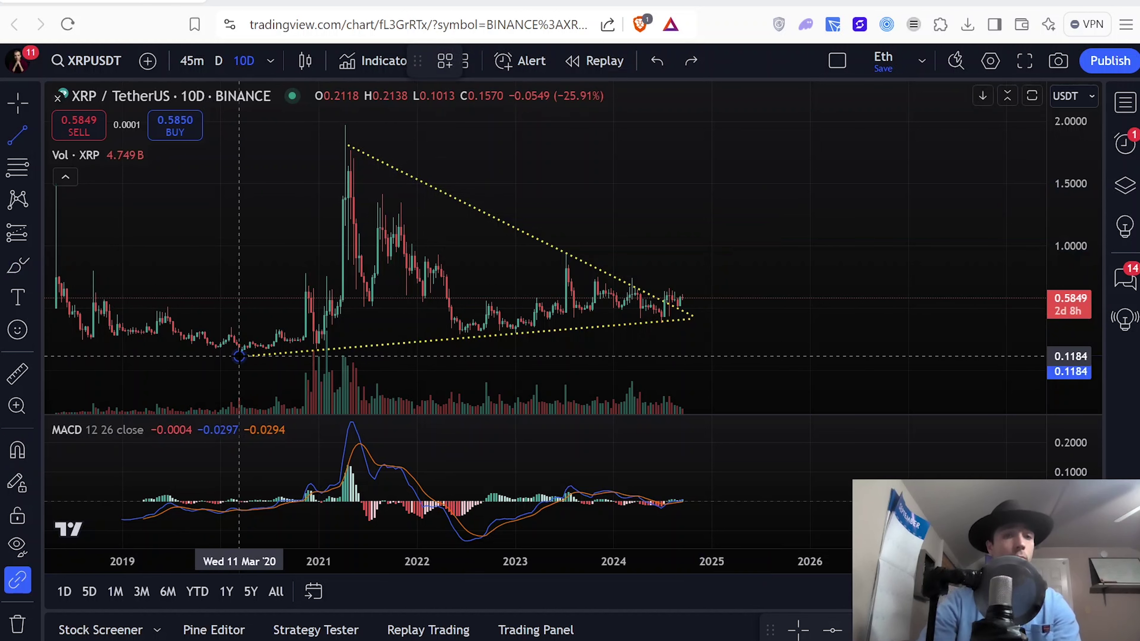
left_click(354, 147)
left_click_drag(307, 232, 750, 170)
left_click_drag(812, 127, 790, 127)
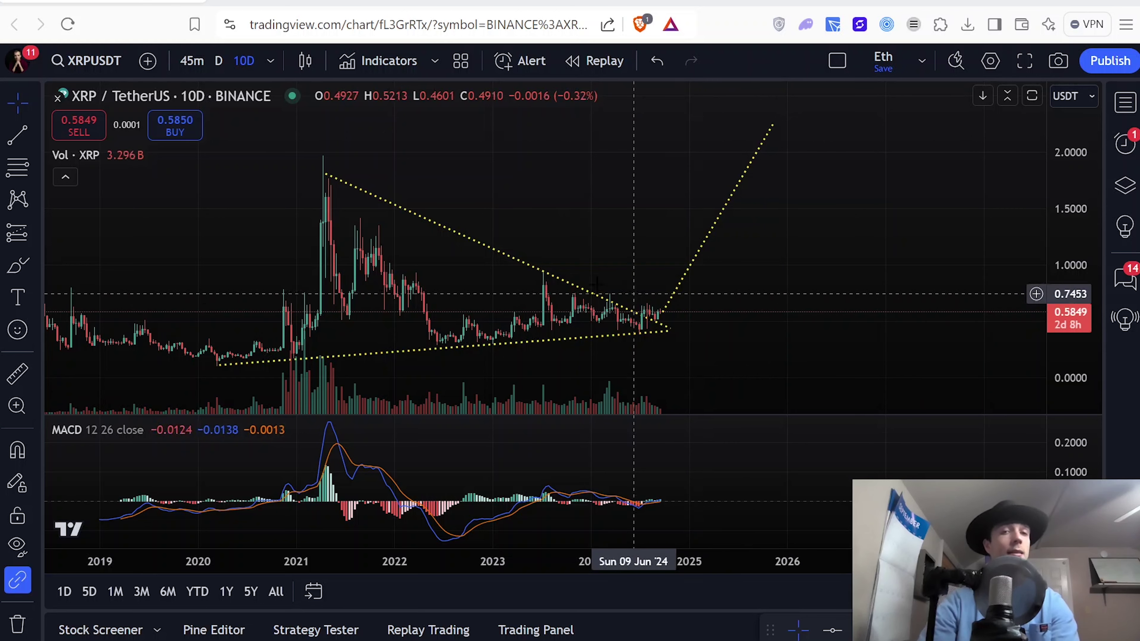
Circle the 2021 peak and the projection line's upper end near 2.2 with the brush, and undo the second circle.
key("ctrl+z")
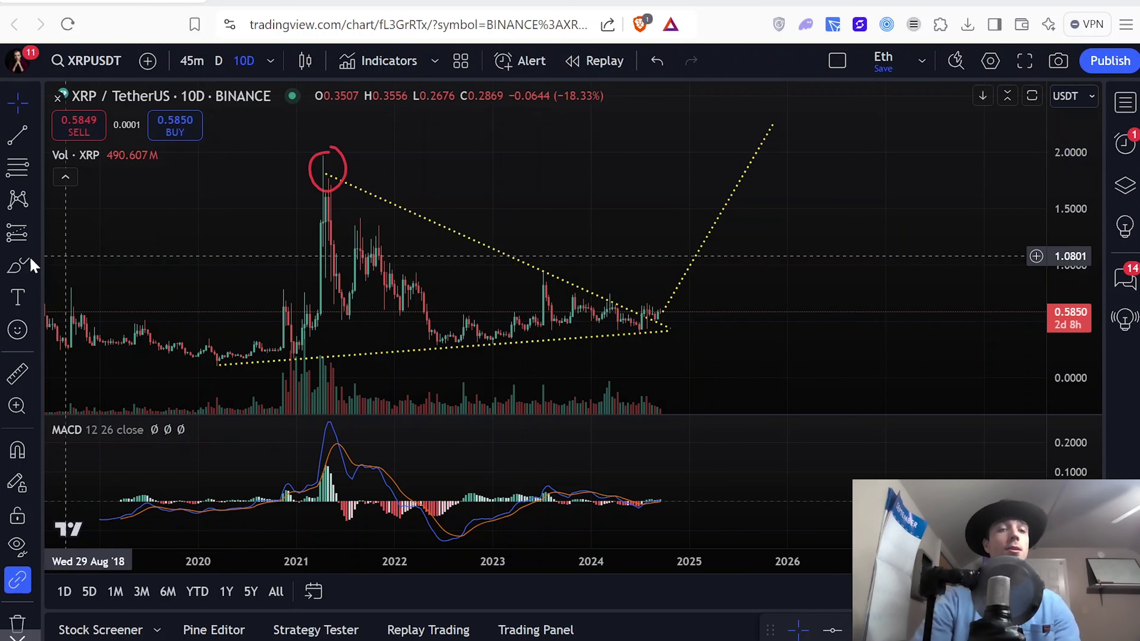
left_click(18, 265)
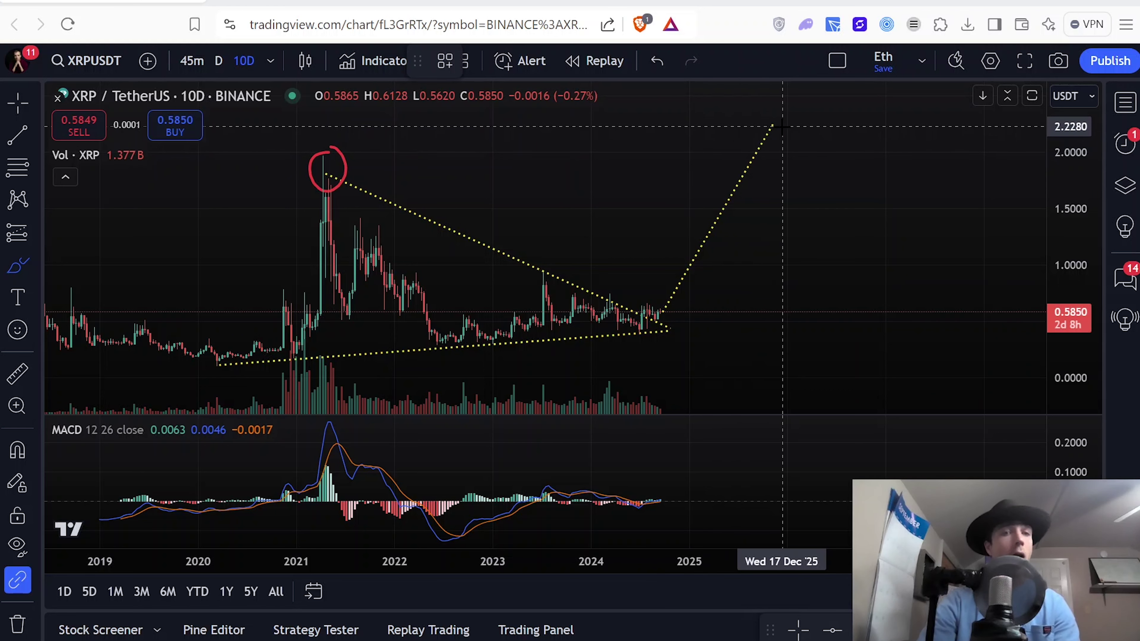
mouse_move(779, 115)
left_mouse_down()
mouse_move(752, 132)
mouse_move(782, 155)
mouse_move(773, 113)
left_mouse_up()
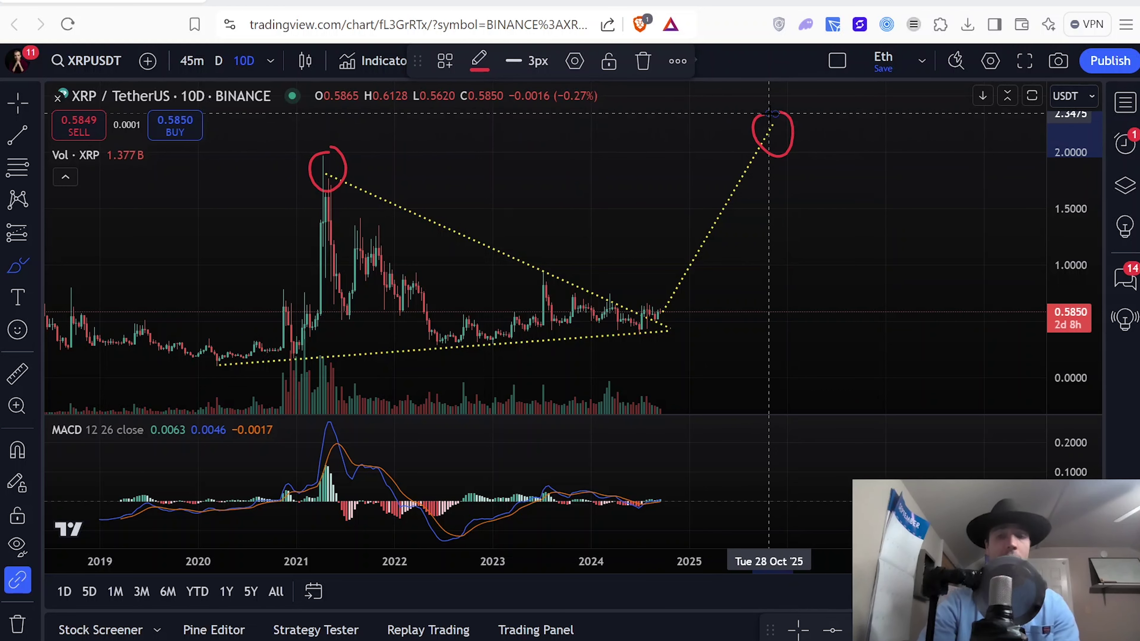
key("ctrl+z")
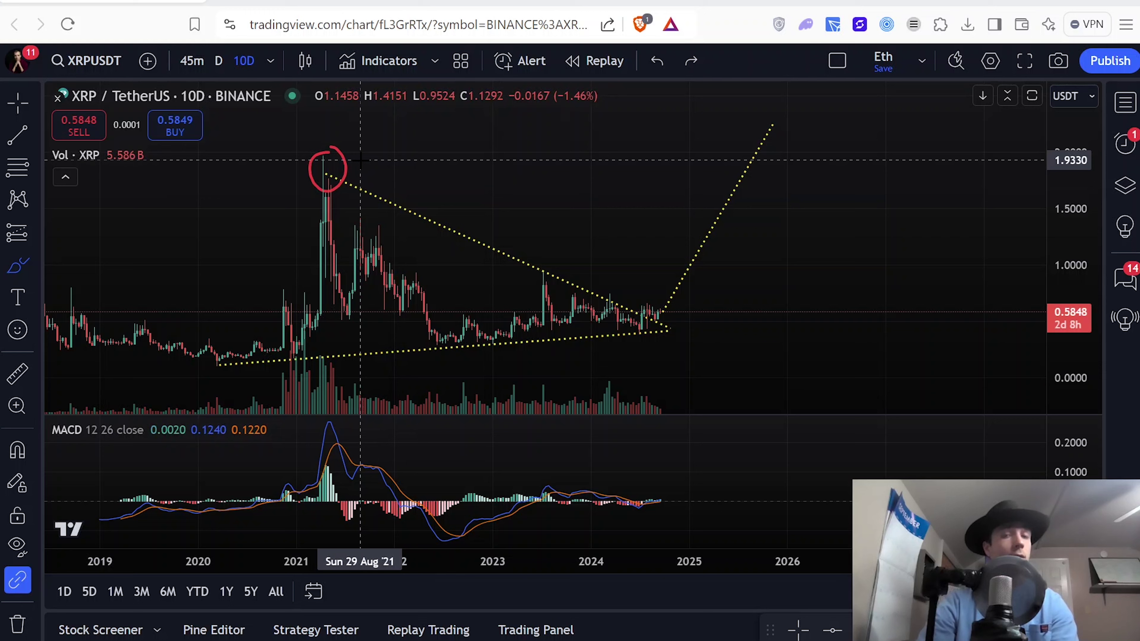
Search for XRP, open Bitstamp's XRPUSD chart, and remove all of its drawings.
left_click(82, 63)
type("XRP")
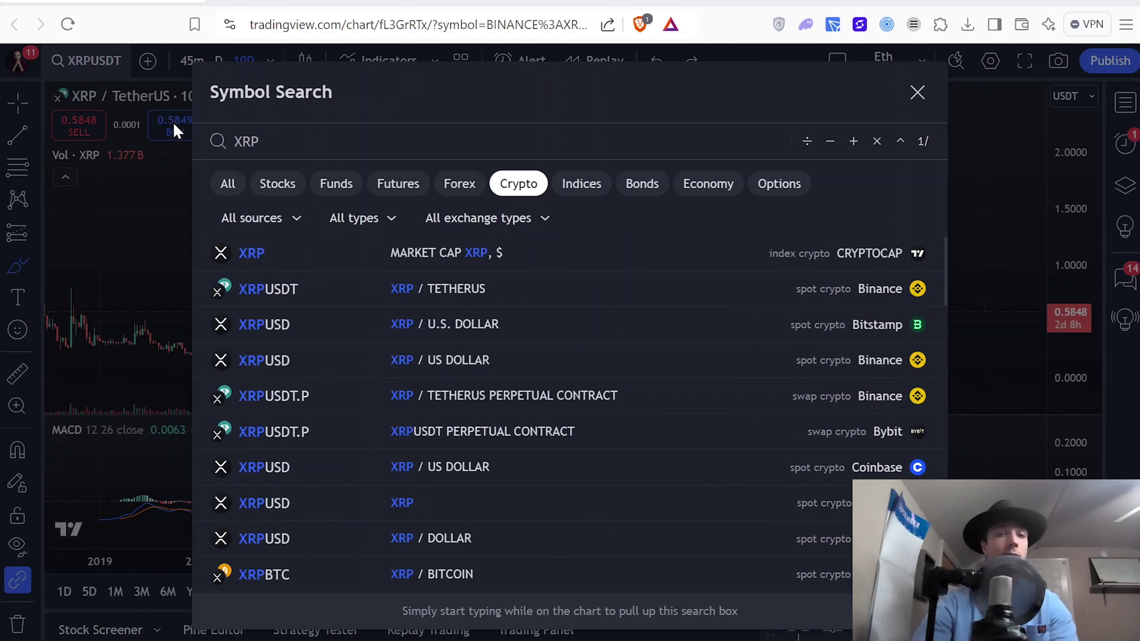
left_click(481, 326)
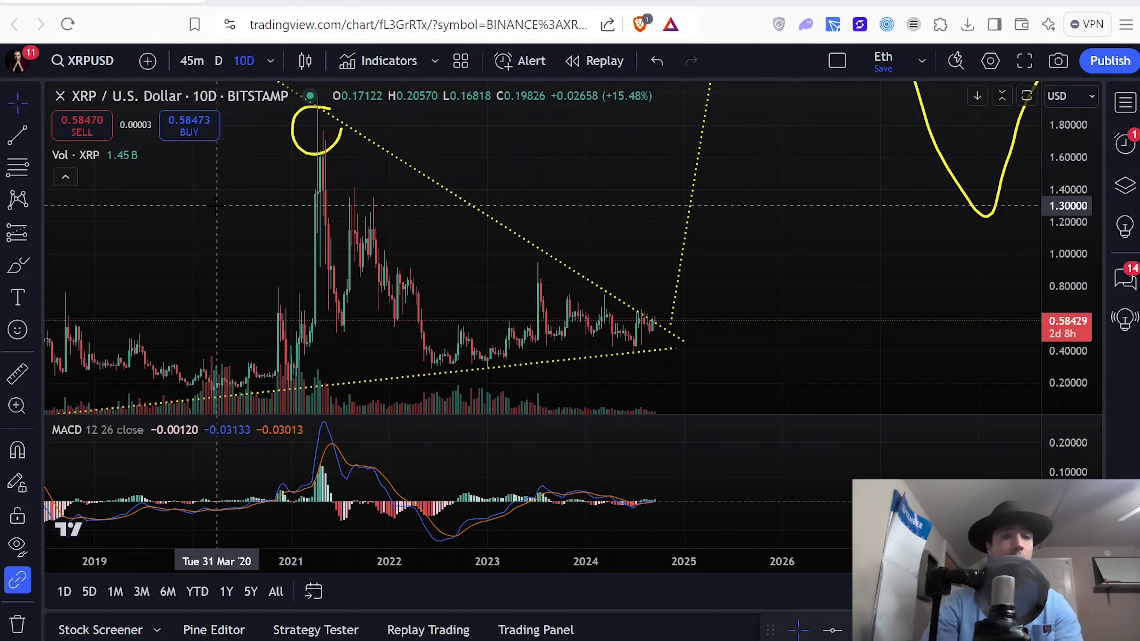
right_click(226, 241)
left_click(330, 558)
Set the XRPUSD chart's interval to 15 days.
left_click_drag(328, 562, 386, 562)
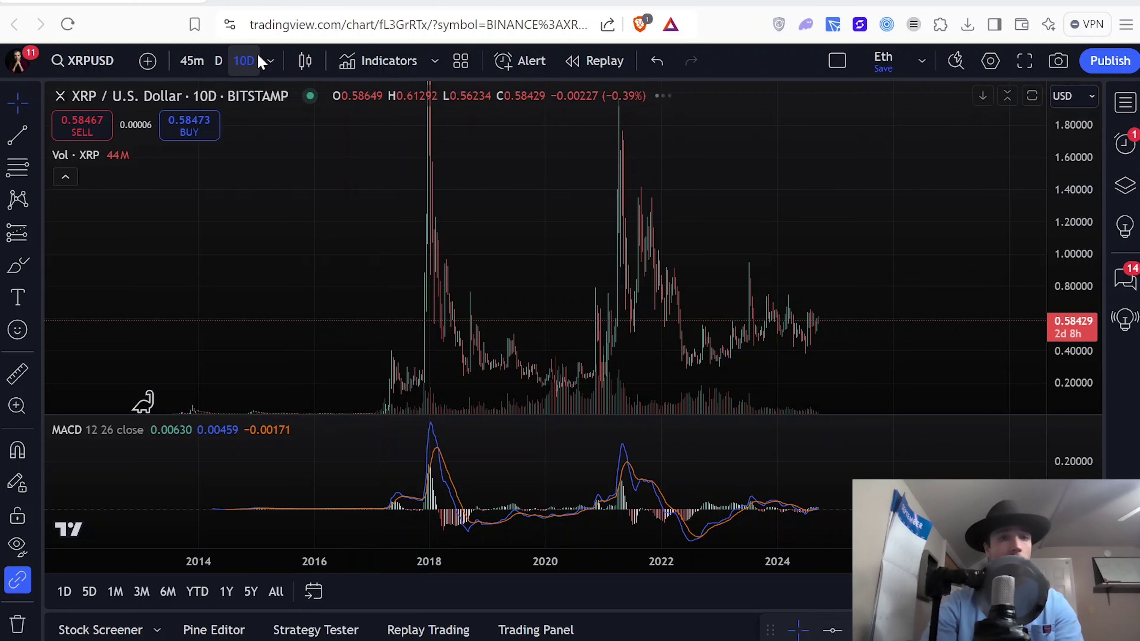
left_click(268, 61)
scroll(308, 410, "down", 5)
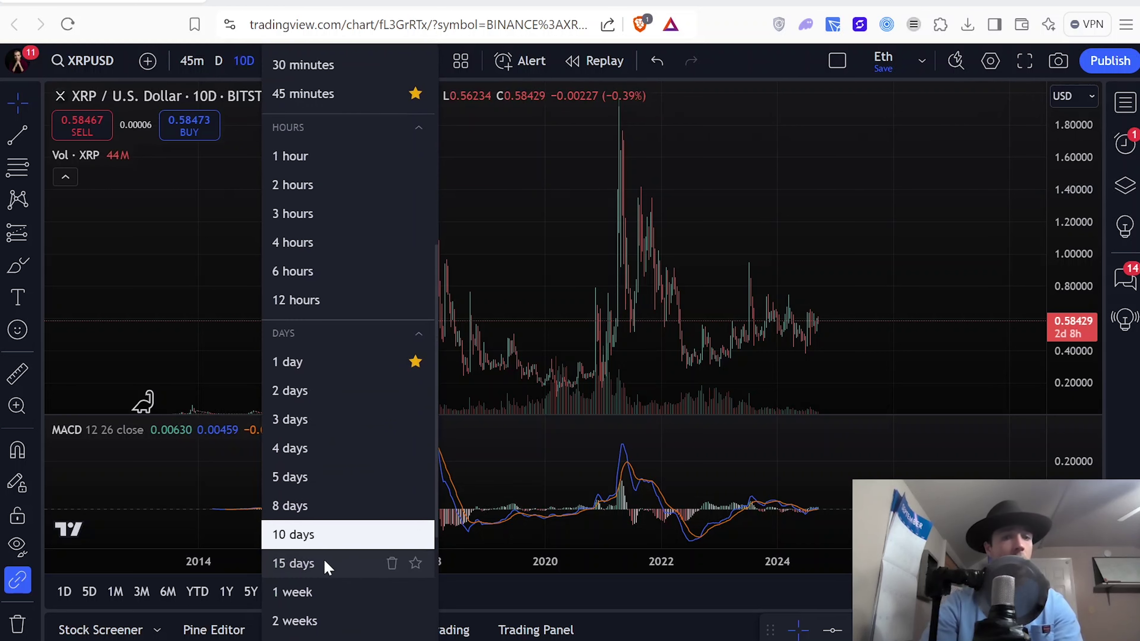
left_click(325, 563)
Draw a descending trend line from the 2018 peak at about 3.25 to late 2024 at about 0.40.
left_click_drag(1046, 269, 1046, 382)
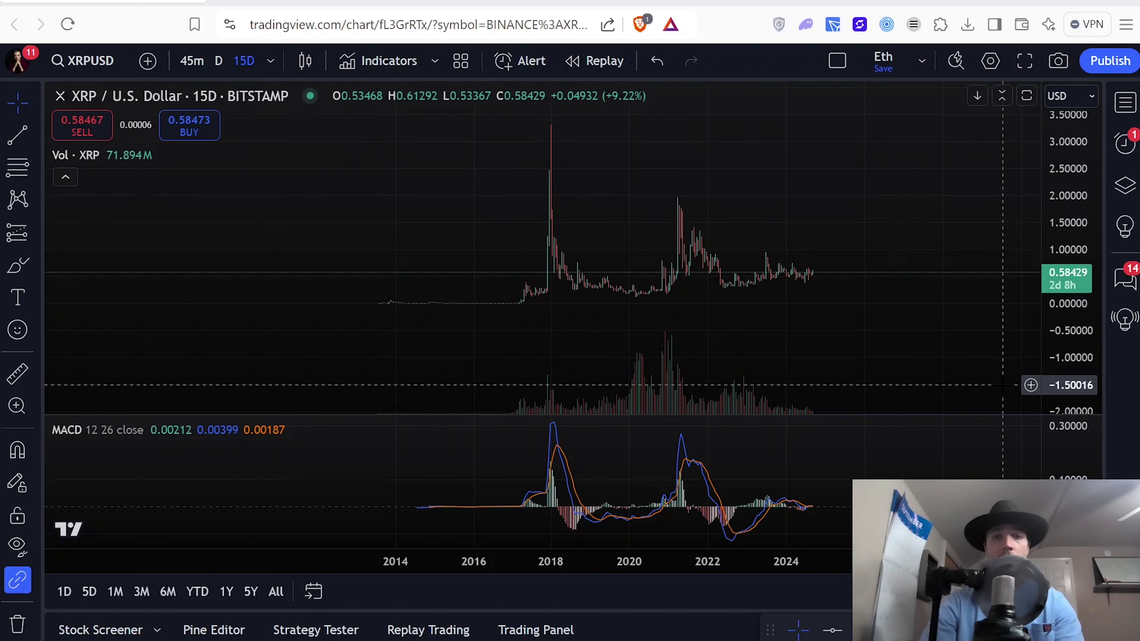
left_click_drag(598, 232, 215, 260)
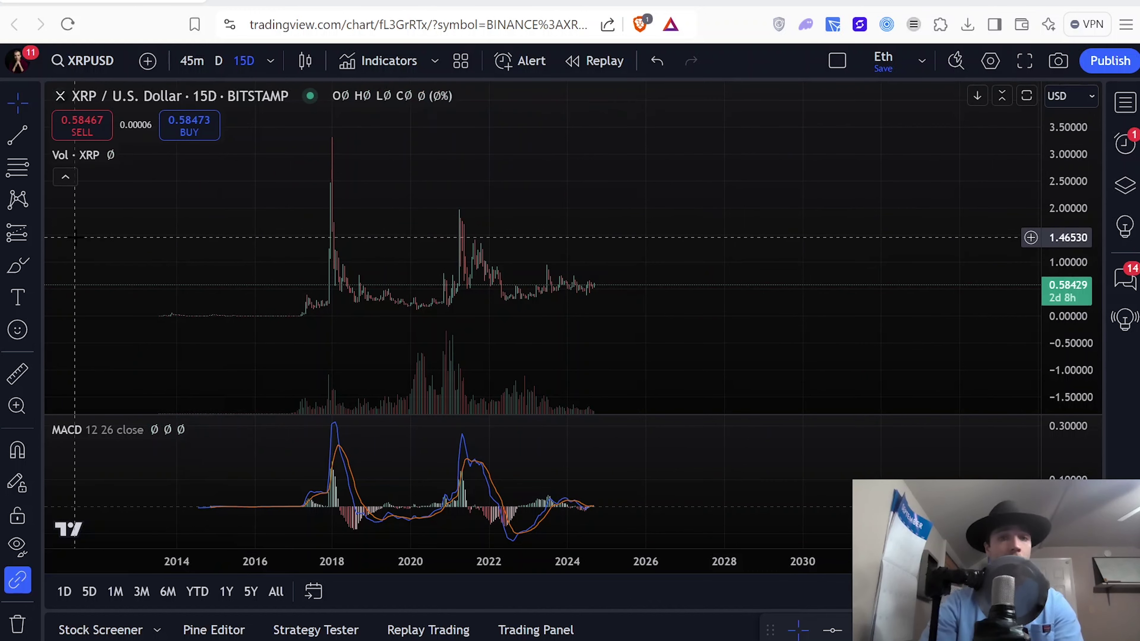
left_click(17, 135)
mouse_move(330, 140)
left_mouse_down()
mouse_move(598, 267)
mouse_move(603, 295)
left_mouse_up()
left_click(642, 257)
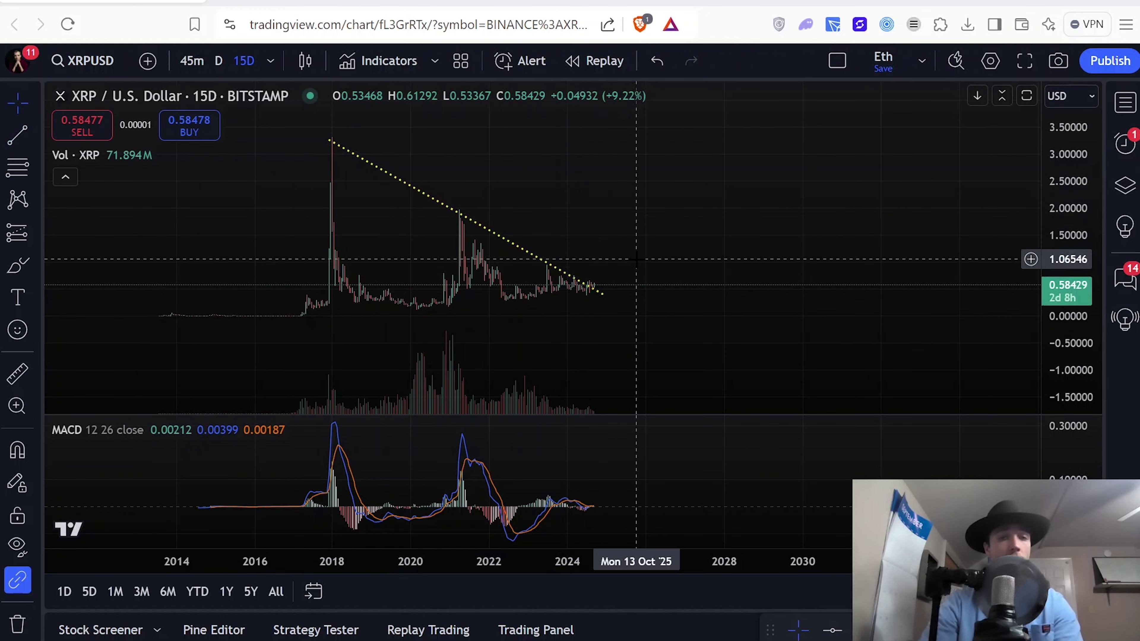
Draw a rising support trend line from the early 2017 low to the end of the descending line at about 0.40.
left_click(6, 141)
left_click_drag(299, 320, 608, 295)
left_click(594, 207)
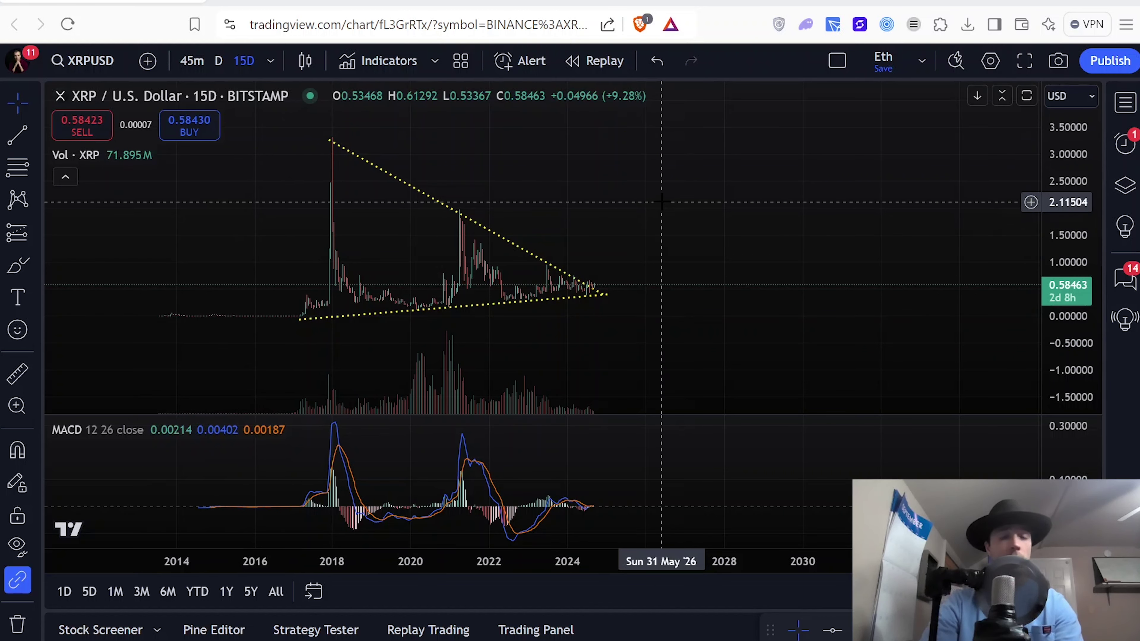
Trace the price swings inside the triangle with a freehand brush wave from the 2018 peak to near the apex.
left_click_drag(640, 167, 604, 165)
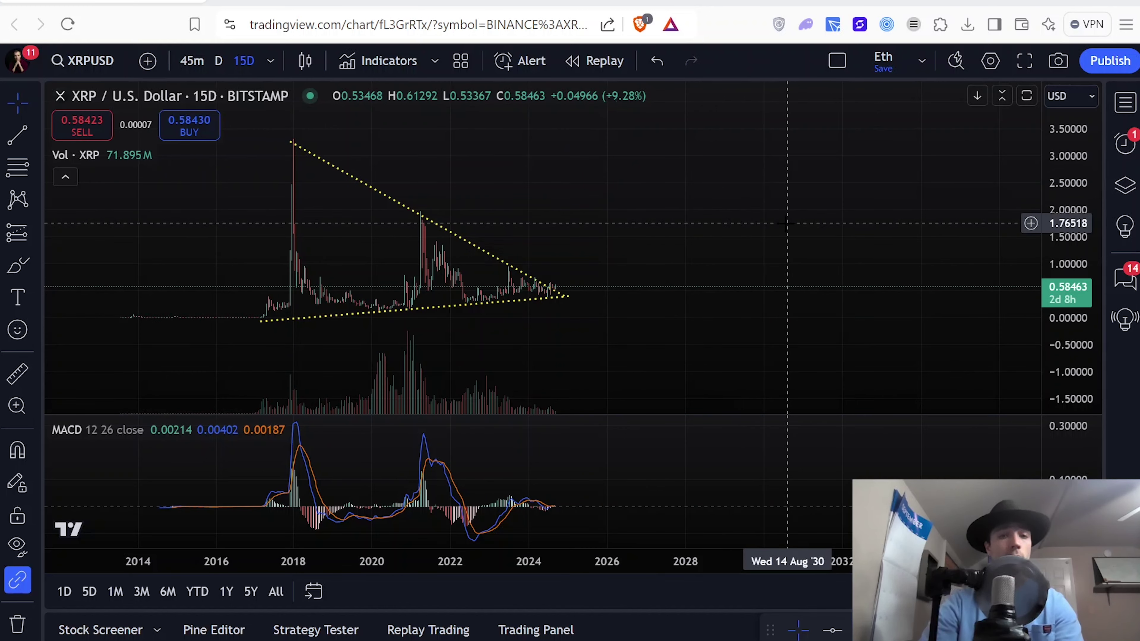
left_click(18, 266)
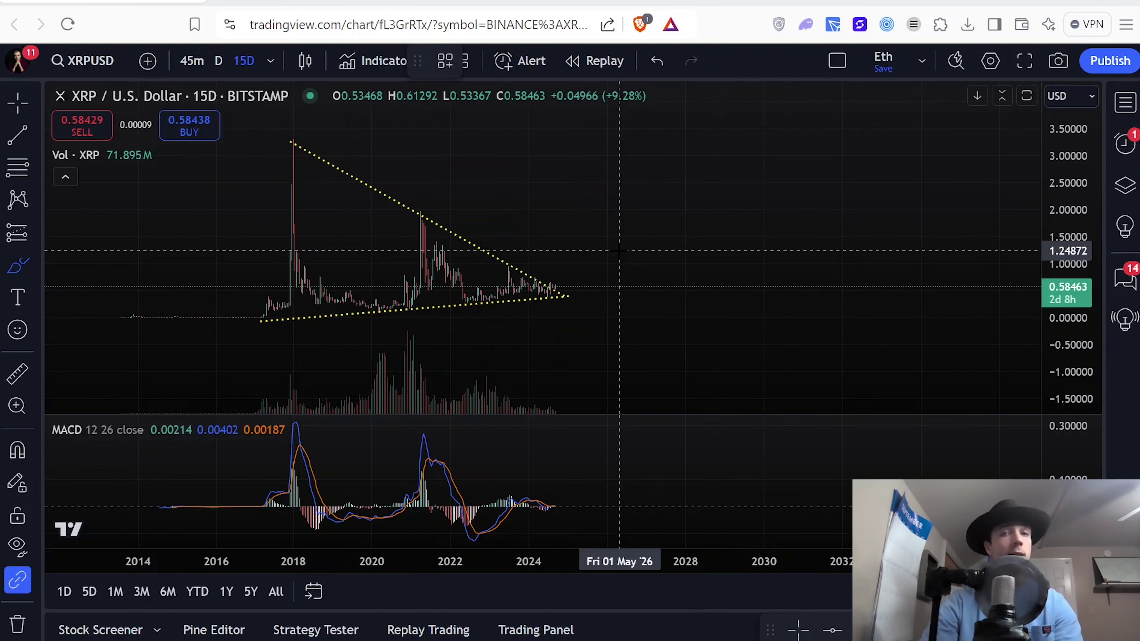
left_click(291, 151)
mouse_move(291, 150)
left_mouse_down()
mouse_move(356, 301)
mouse_move(375, 307)
mouse_move(429, 220)
mouse_move(480, 293)
mouse_move(530, 284)
left_mouse_up()
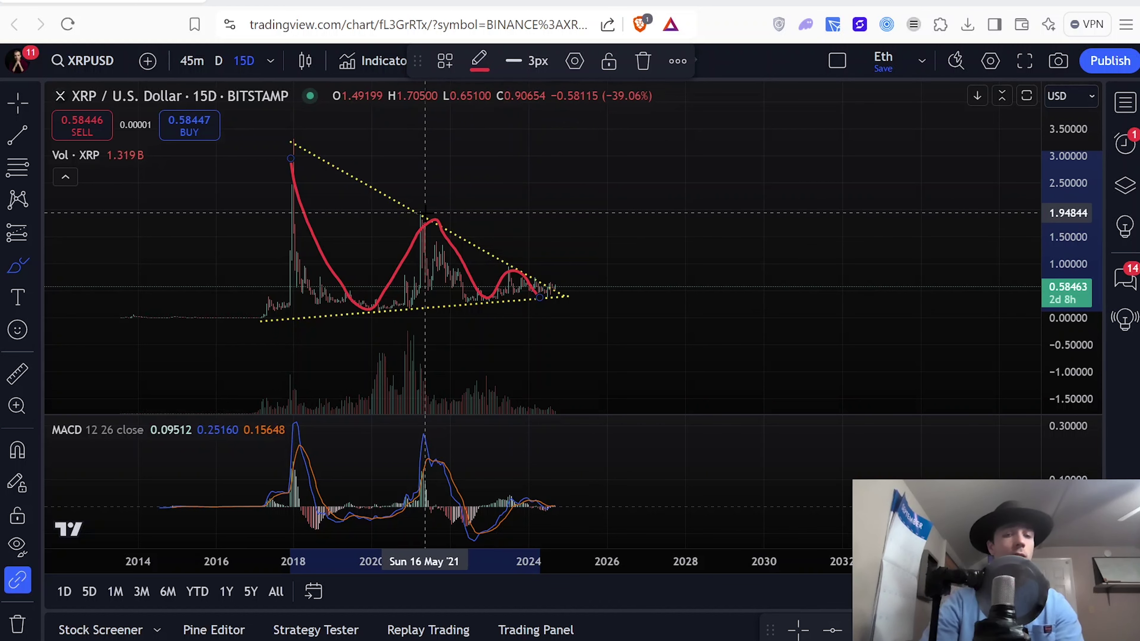
Delete the freehand wave inside the triangle, and sketch and erase a brush arrow rising from the apex to about 2.50.
key("Delete")
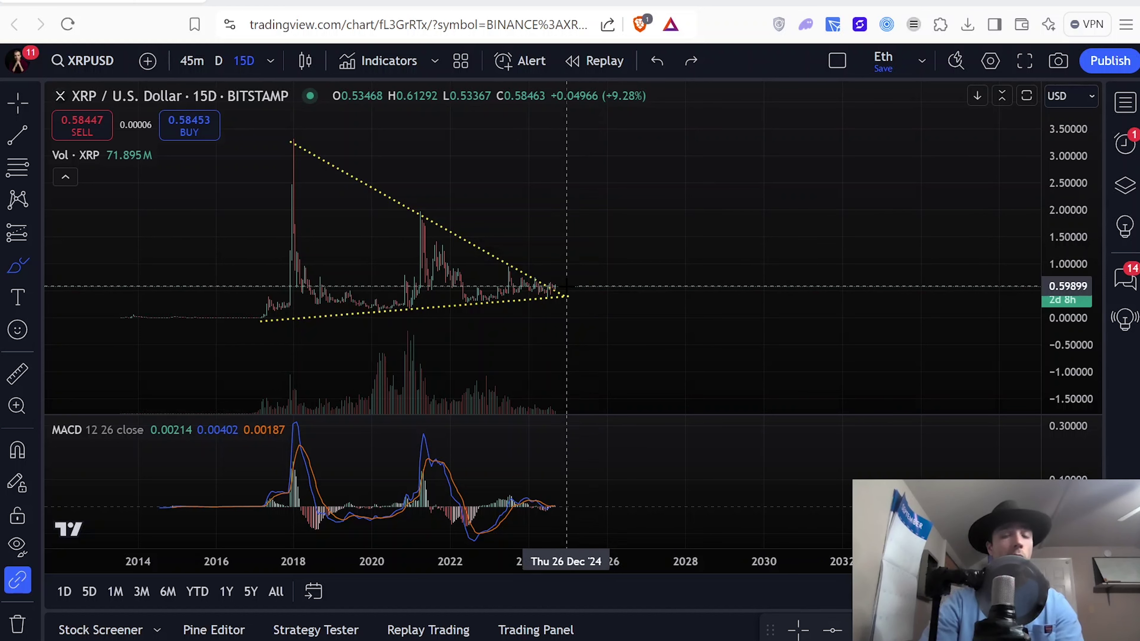
mouse_move(565, 286)
left_mouse_down()
mouse_move(622, 177)
mouse_move(586, 205)
mouse_move(629, 229)
mouse_move(621, 182)
left_mouse_up()
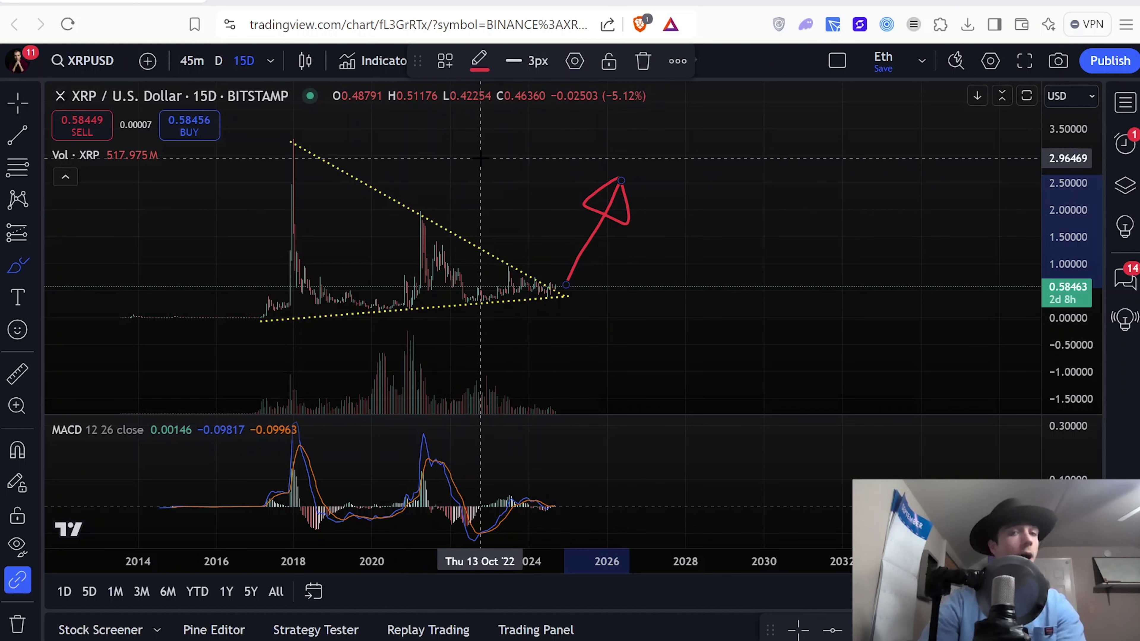
key("Delete")
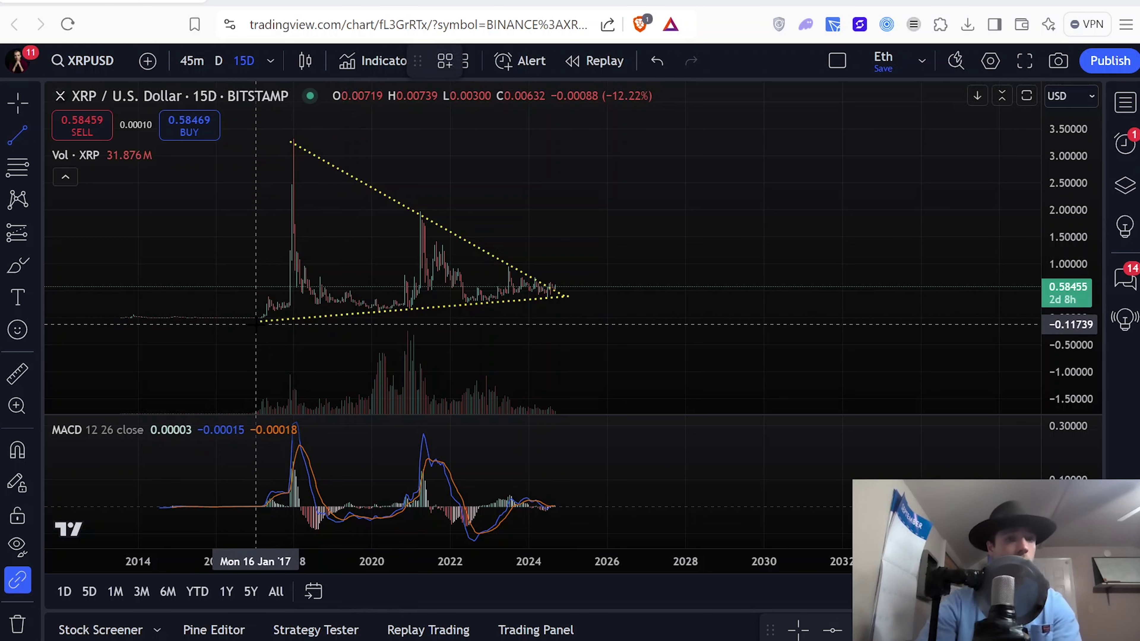
Draw a trend line from the early 2017 low to the 2018 peak and move it to the apex, reaching about 3.85.
left_click_drag(256, 324, 293, 143)
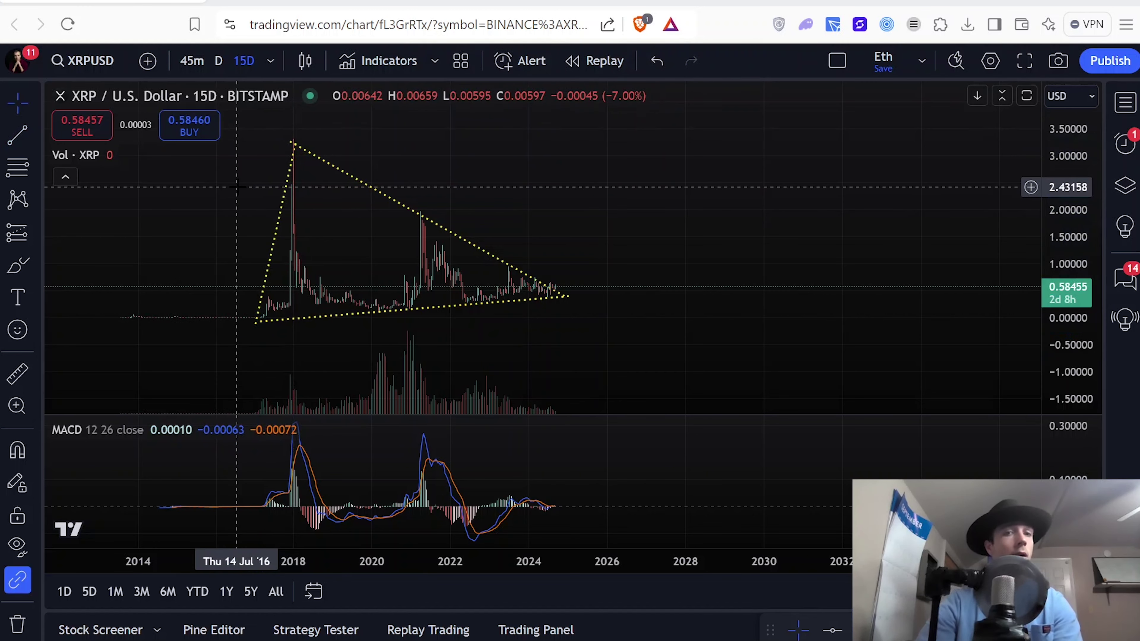
left_click_drag(276, 233, 579, 212)
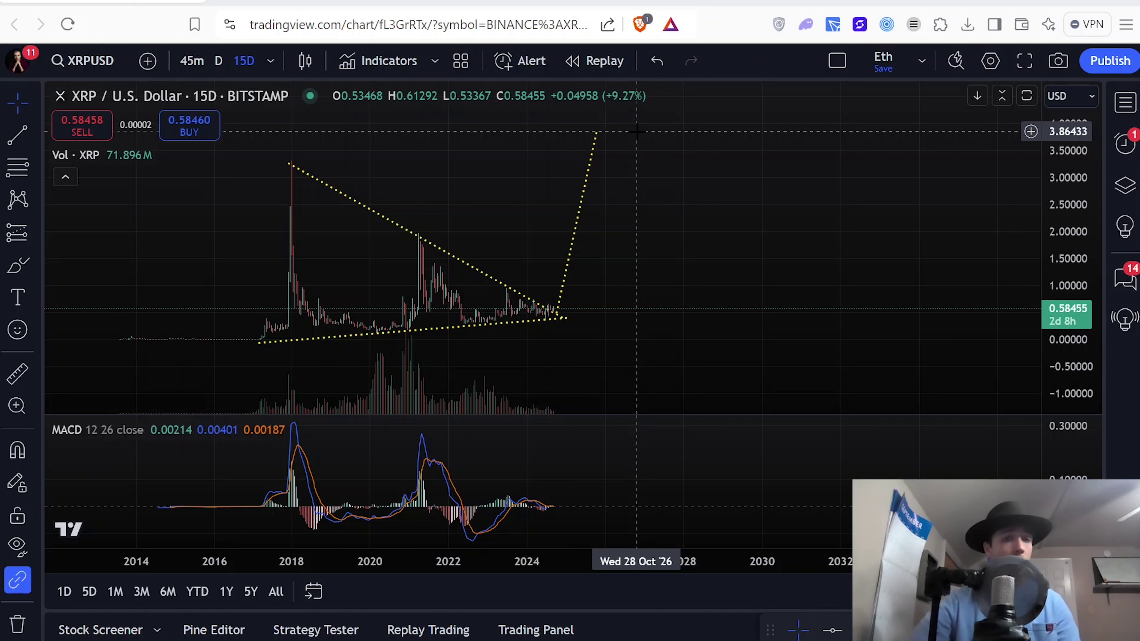
Sketch a small triangle of two converging brush lines in the empty area between about 2028 and 2030.
left_click(17, 264)
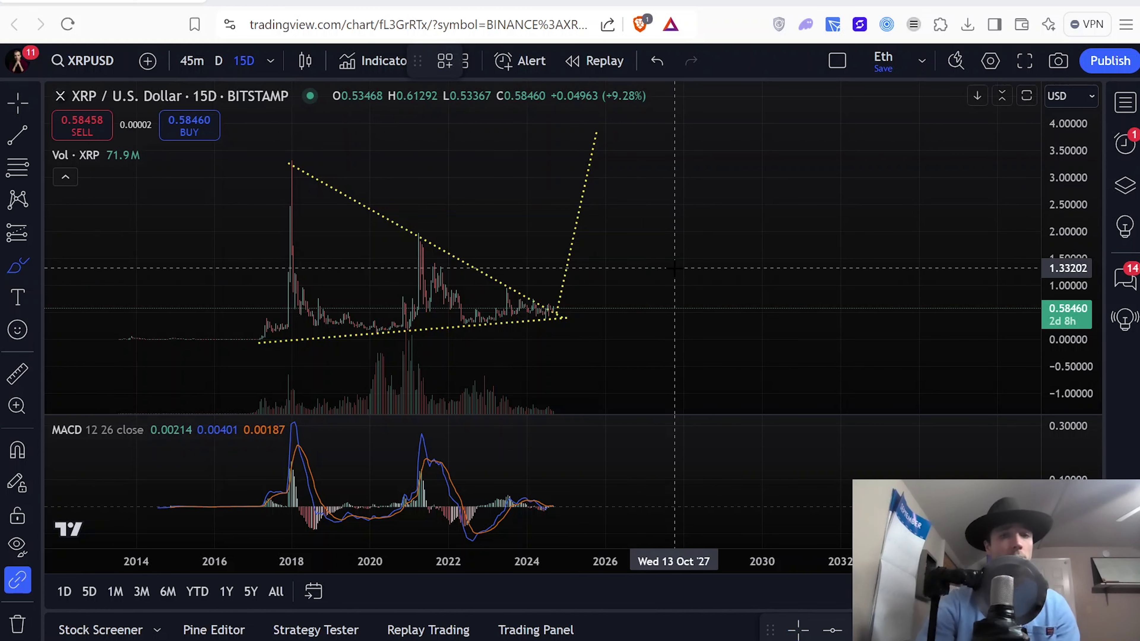
left_click_drag(691, 190, 789, 257)
left_click_drag(685, 290, 789, 256)
Sketch a price path bouncing inside the small brush triangle and breaking upward to about 3.85, and erase it.
mouse_move(673, 178)
left_mouse_down()
mouse_move(704, 264)
mouse_move(733, 235)
mouse_move(754, 263)
mouse_move(834, 131)
left_mouse_up()
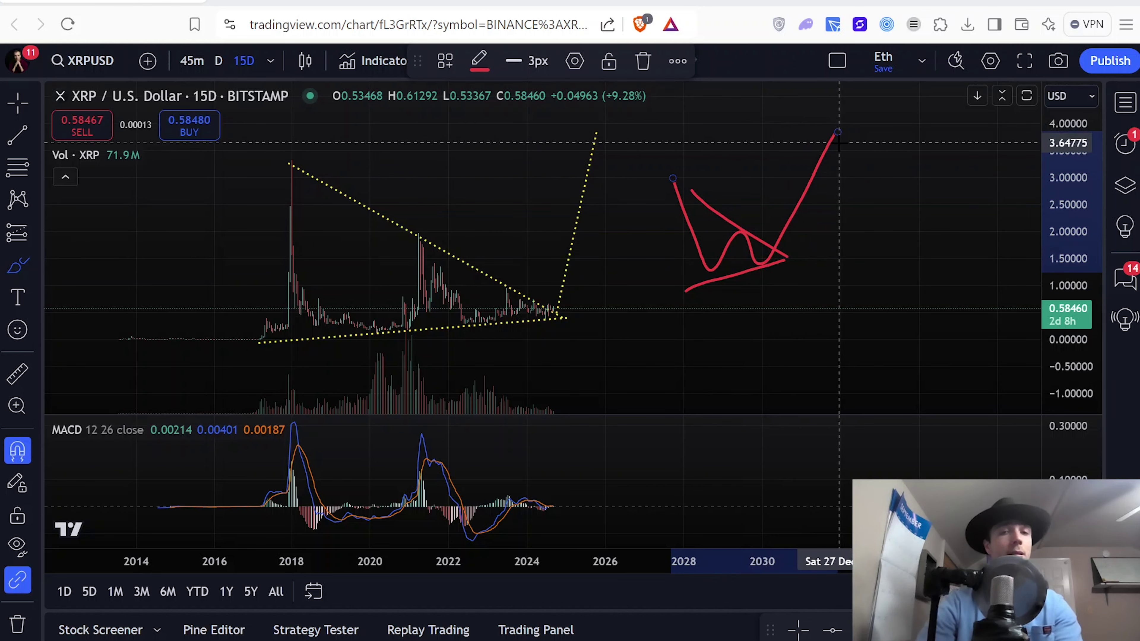
key("Delete")
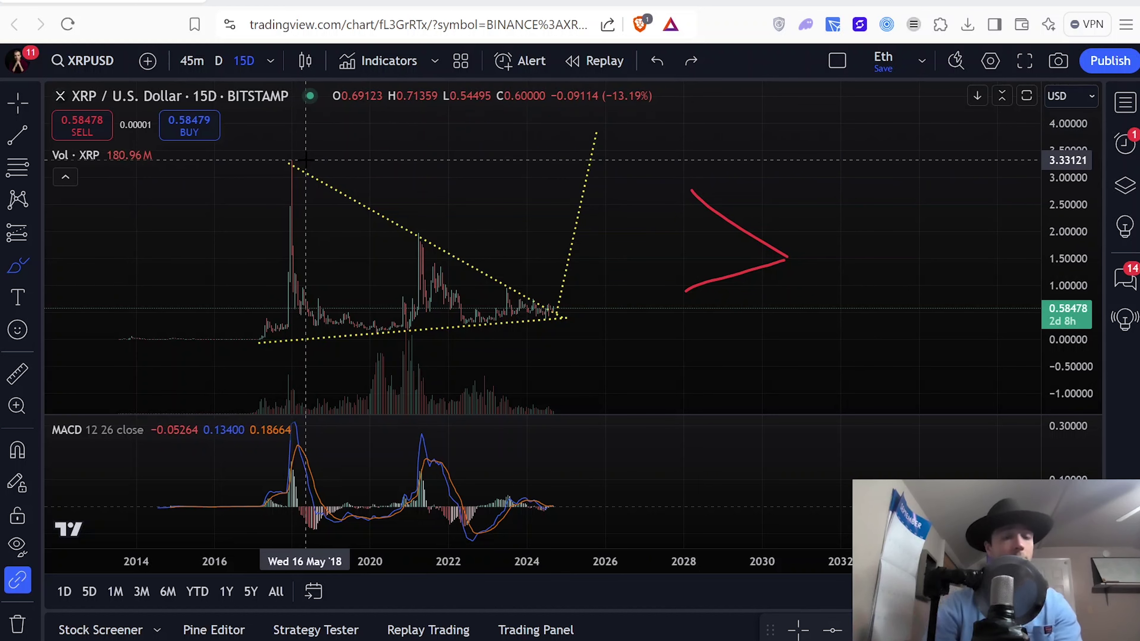
left_click(27, 110)
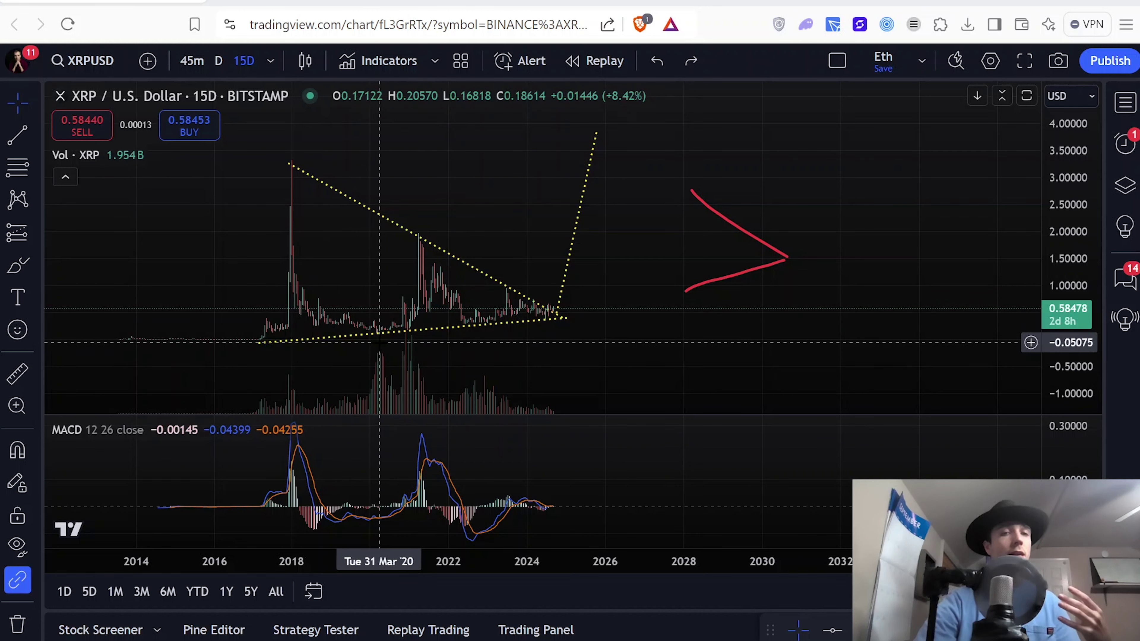
Delete the steep projection line rising from the large triangle's apex.
left_click(263, 345)
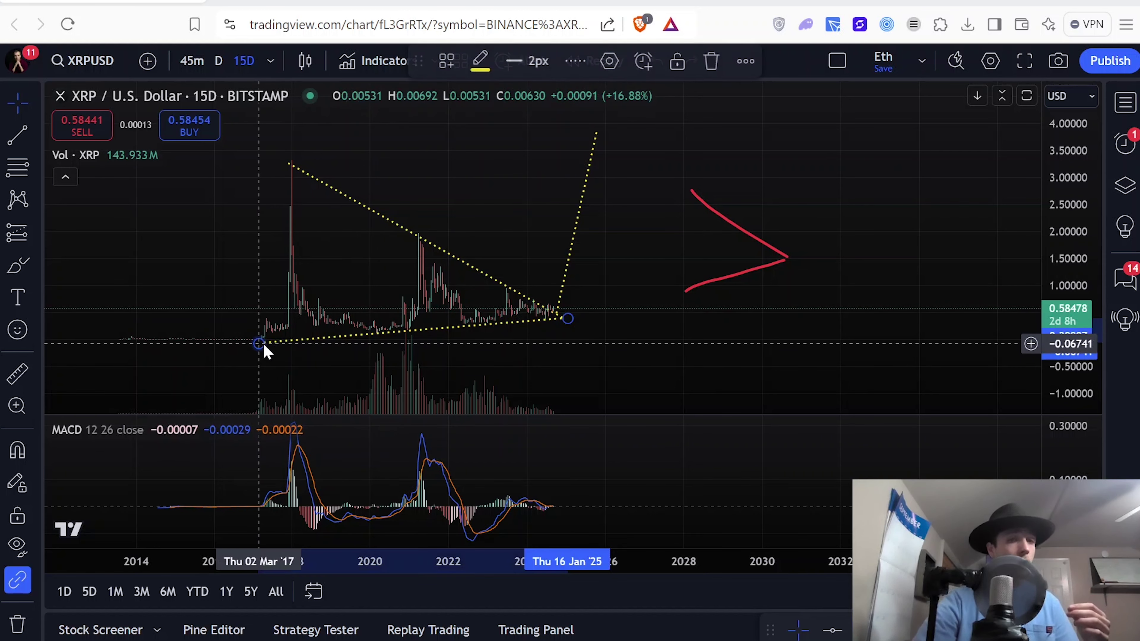
left_click(563, 298)
left_click_drag(570, 255, 753, 227)
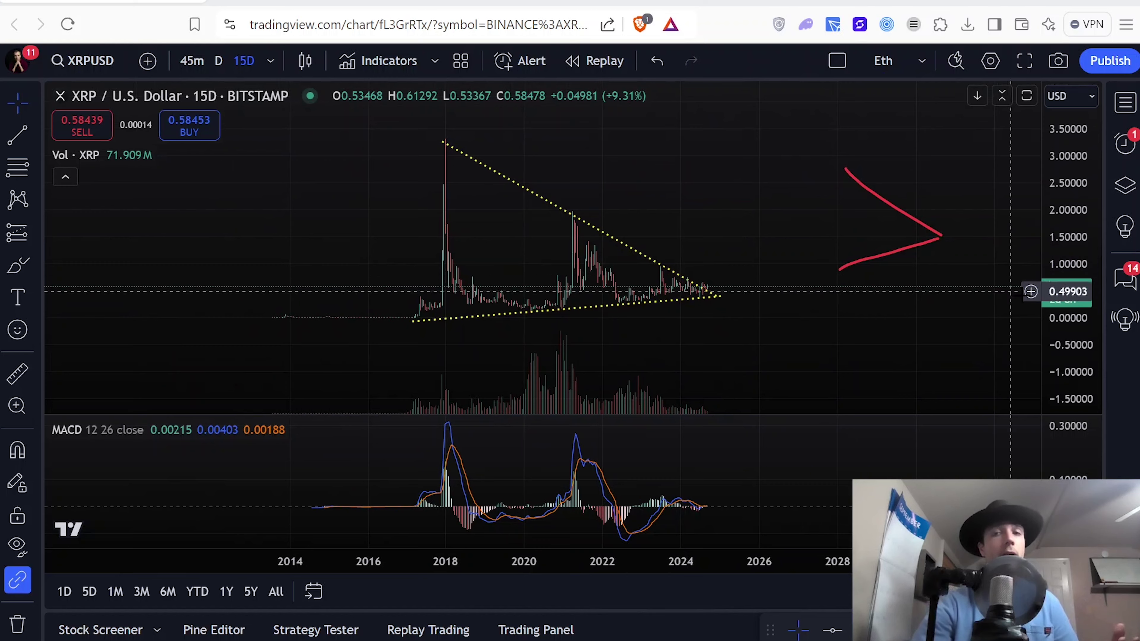
Mark the 2023, 2021 and 2018 peaks with short horizontal brush strokes at about 1.00, 1.95 and 3.35.
left_click_drag(1056, 318, 1058, 252)
left_click_drag(758, 211, 759, 205)
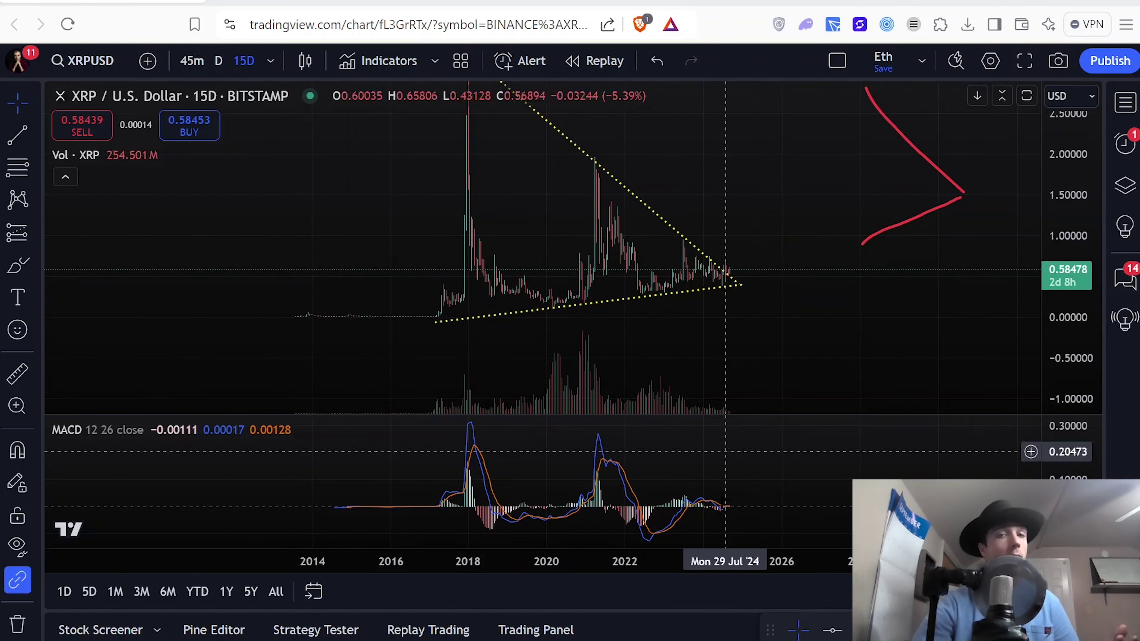
left_click_drag(700, 564, 587, 569)
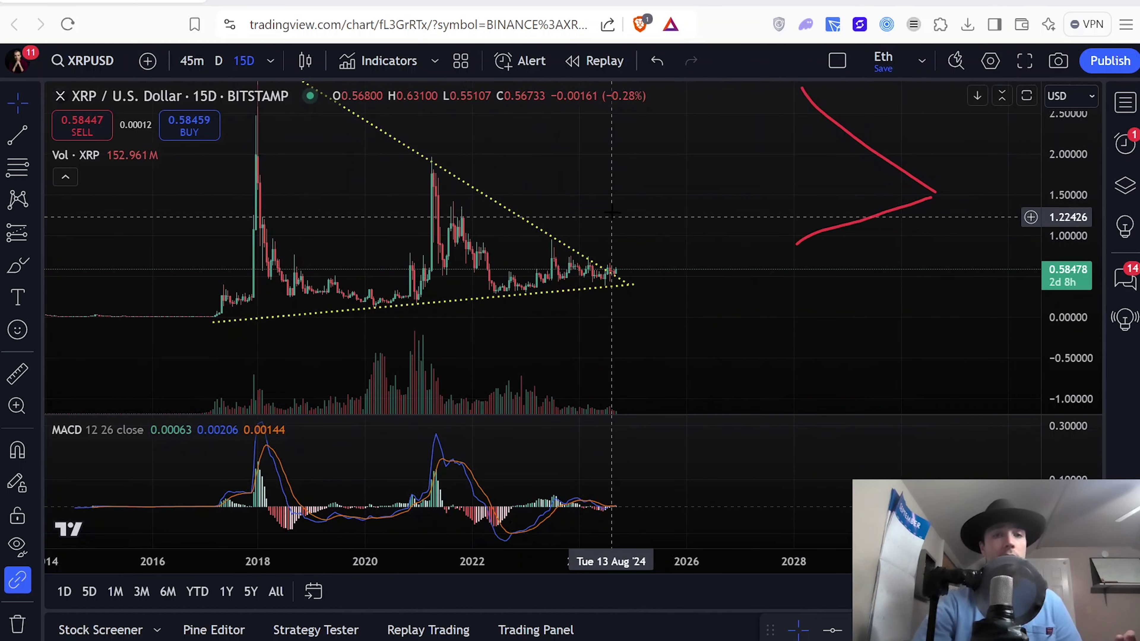
left_click_drag(608, 220, 585, 234)
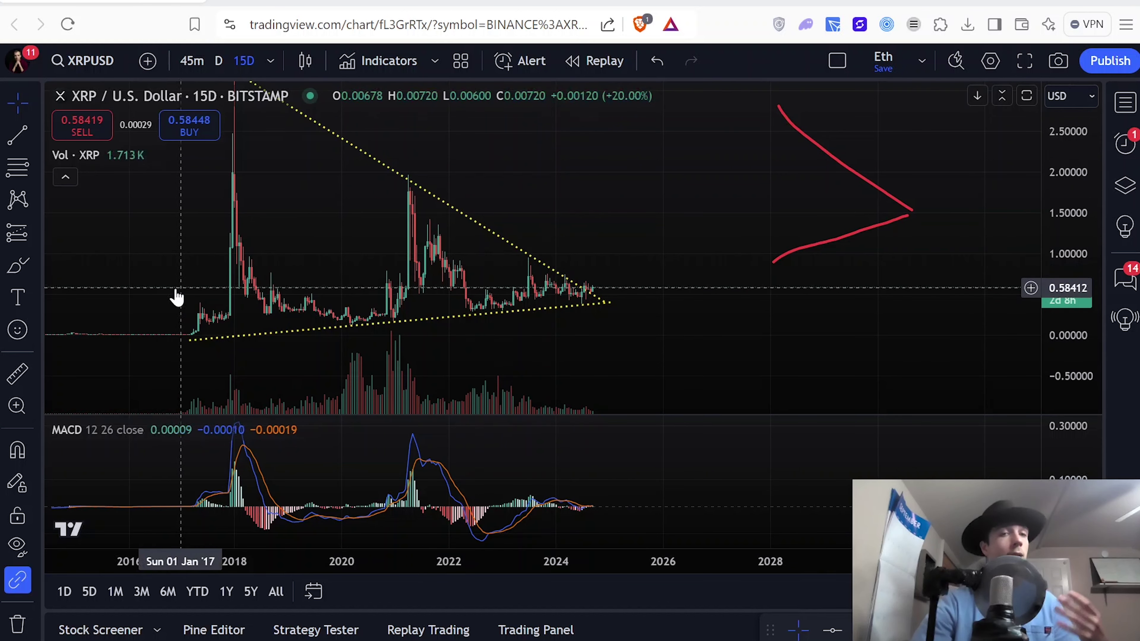
left_click(18, 265)
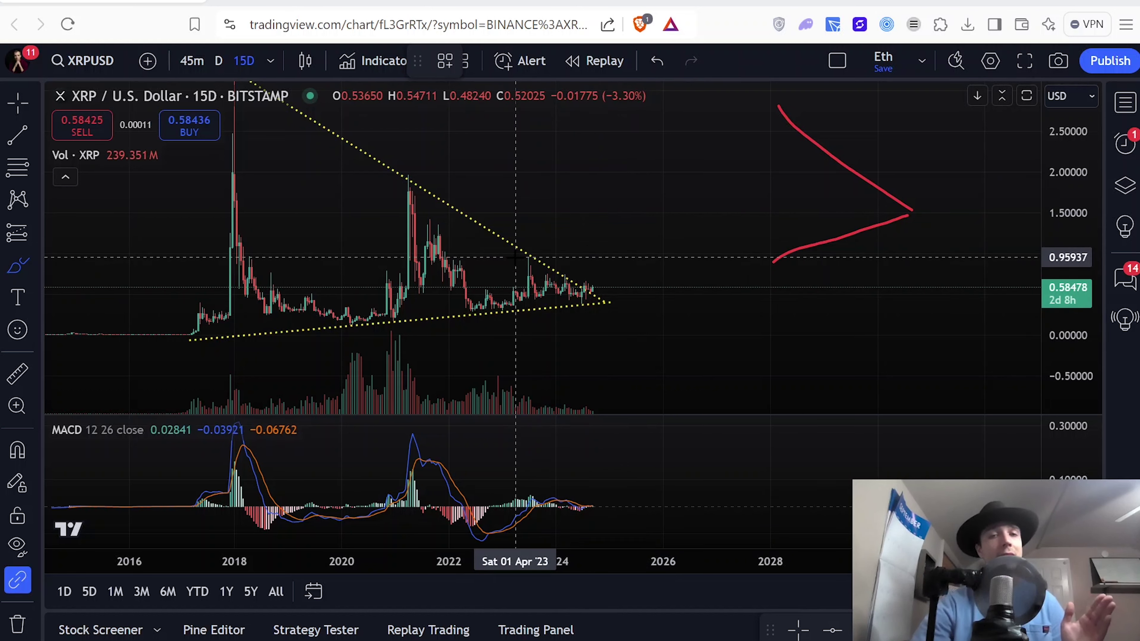
left_click_drag(519, 255, 564, 254)
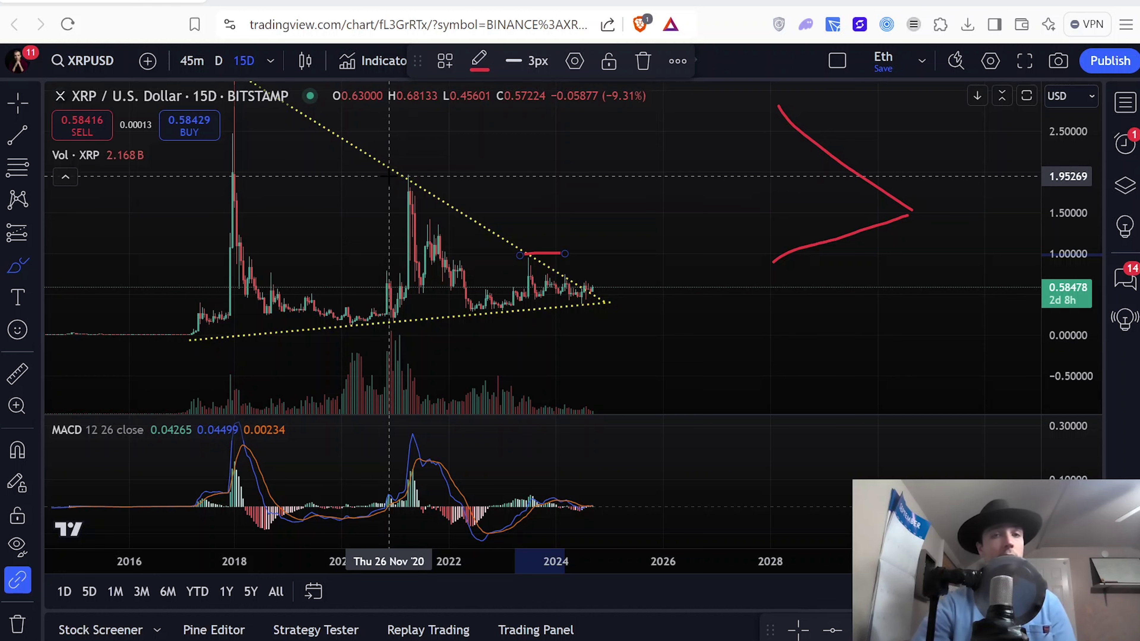
left_click_drag(392, 176, 449, 176)
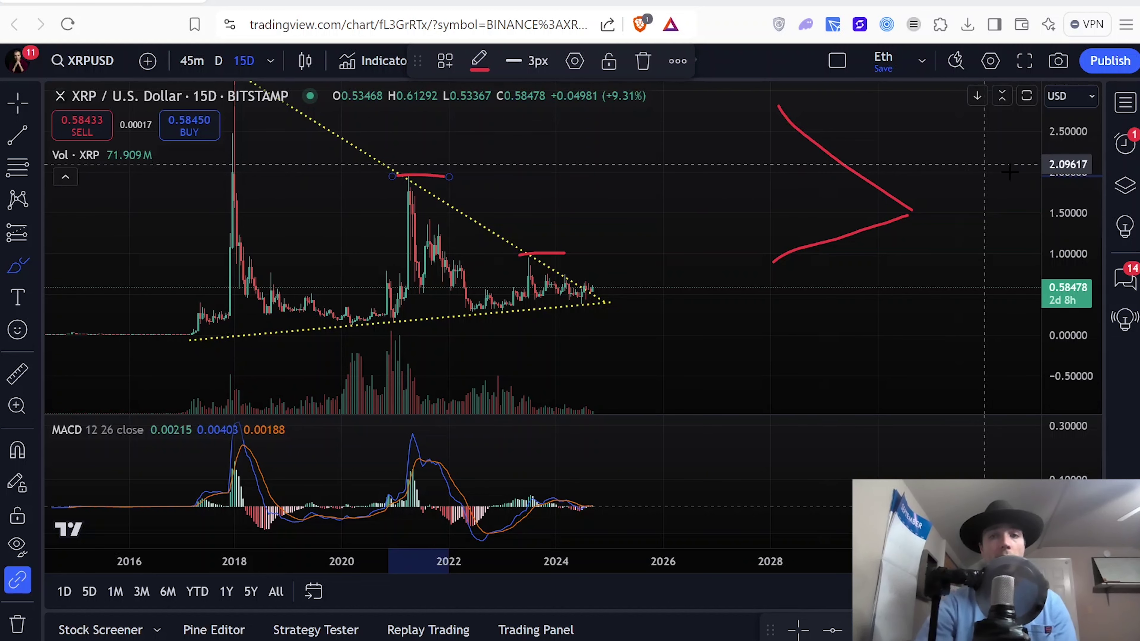
left_click_drag(1083, 227, 1044, 301)
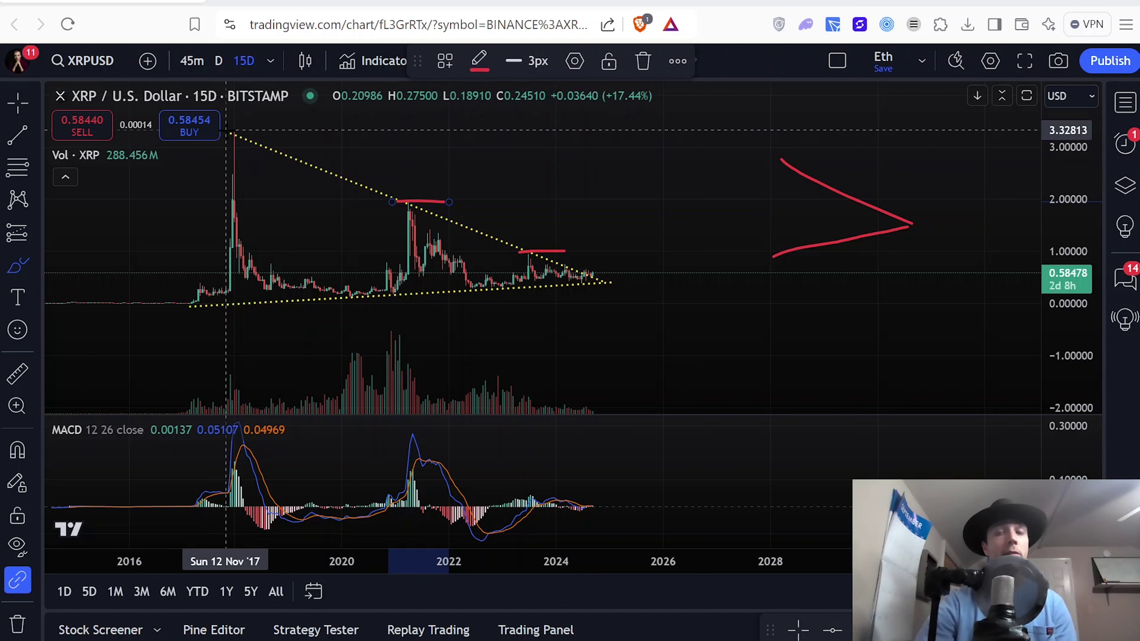
left_click_drag(227, 130, 265, 128)
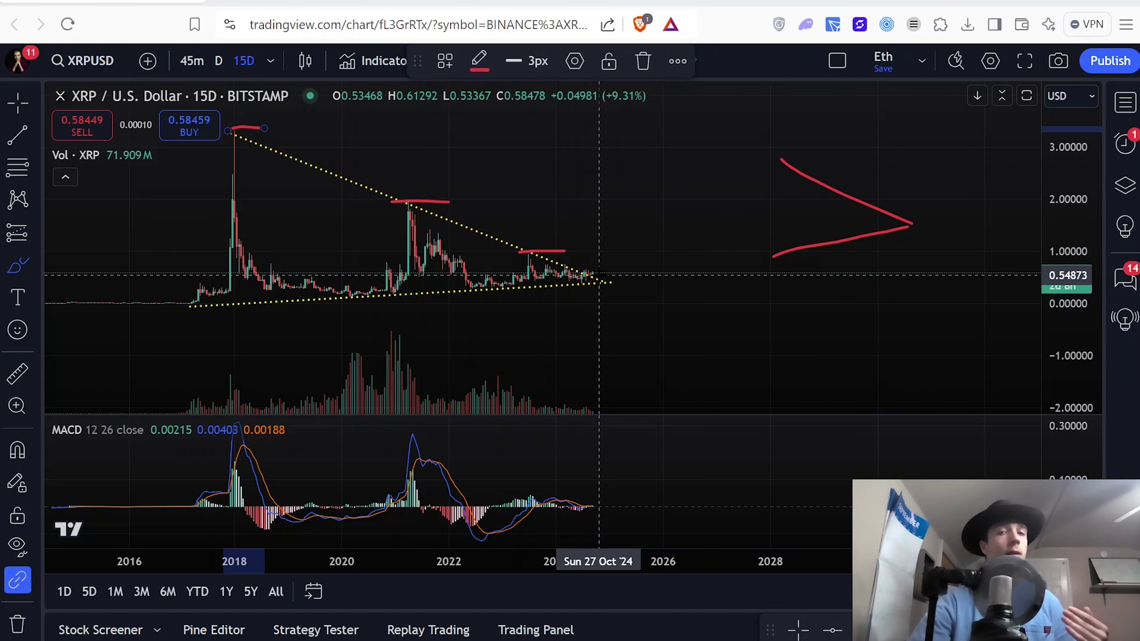
Sketch a stepped breakout path from the apex to about 3.60 in late 2026, and a similar path breaking out of the small brush triangle.
mouse_move(599, 274)
left_mouse_down()
mouse_move(608, 233)
mouse_move(622, 260)
mouse_move(655, 190)
left_mouse_up()
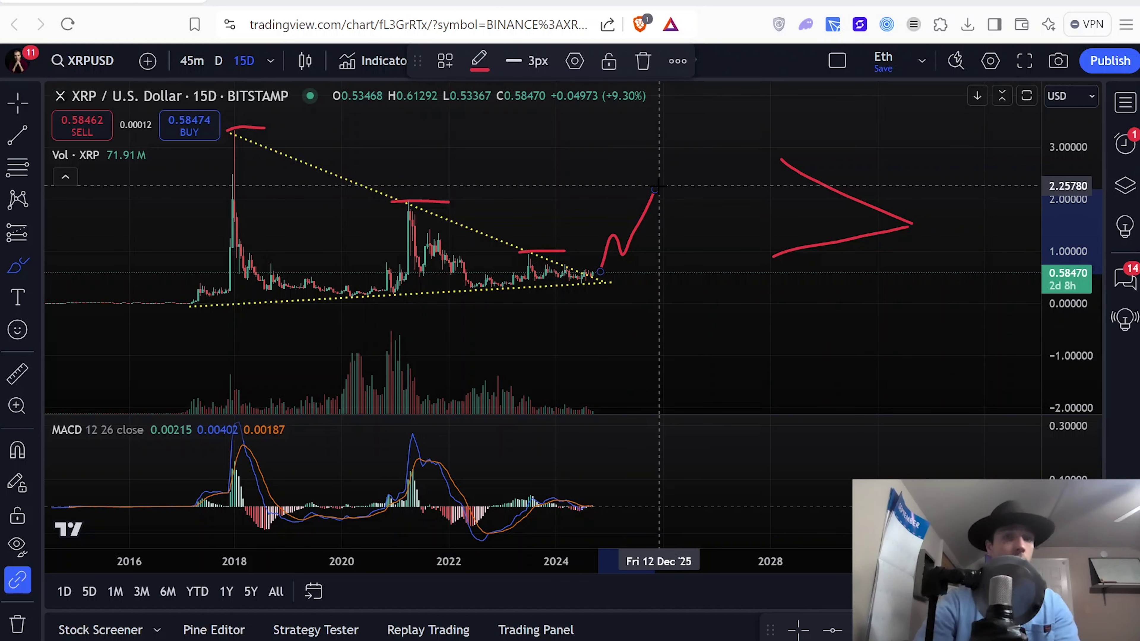
mouse_move(657, 190)
left_mouse_down()
mouse_move(665, 209)
mouse_move(682, 193)
mouse_move(708, 114)
left_mouse_up()
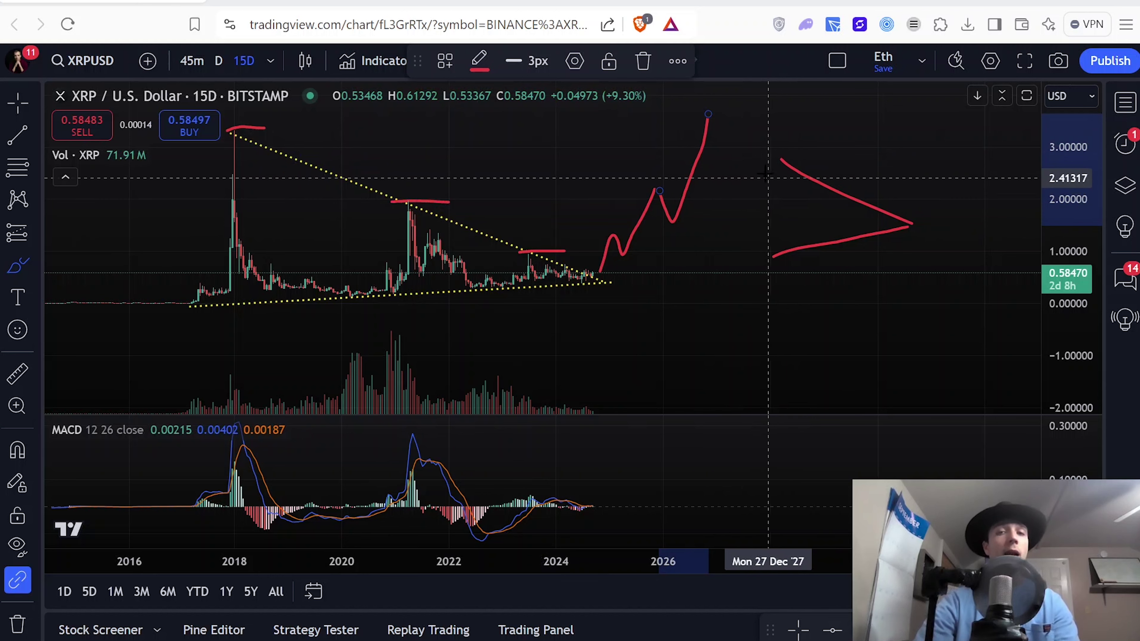
mouse_move(758, 168)
left_mouse_down()
mouse_move(786, 229)
mouse_move(825, 207)
mouse_move(864, 231)
mouse_move(952, 130)
left_mouse_up()
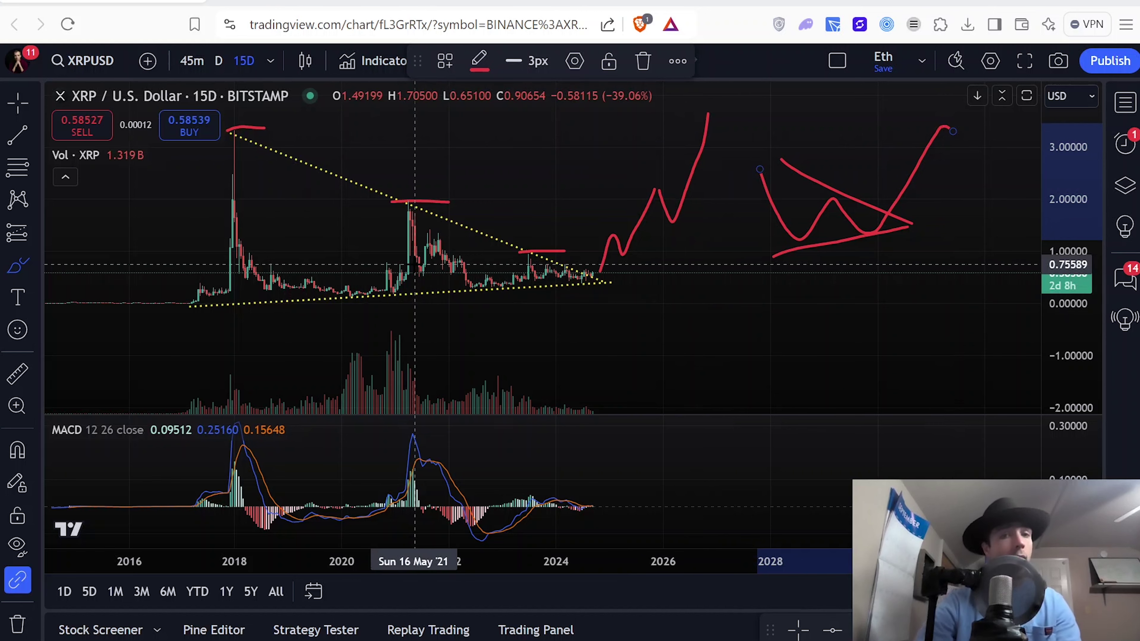
Remove all drawings from the XRPUSD chart.
left_click(18, 103)
right_click(119, 232)
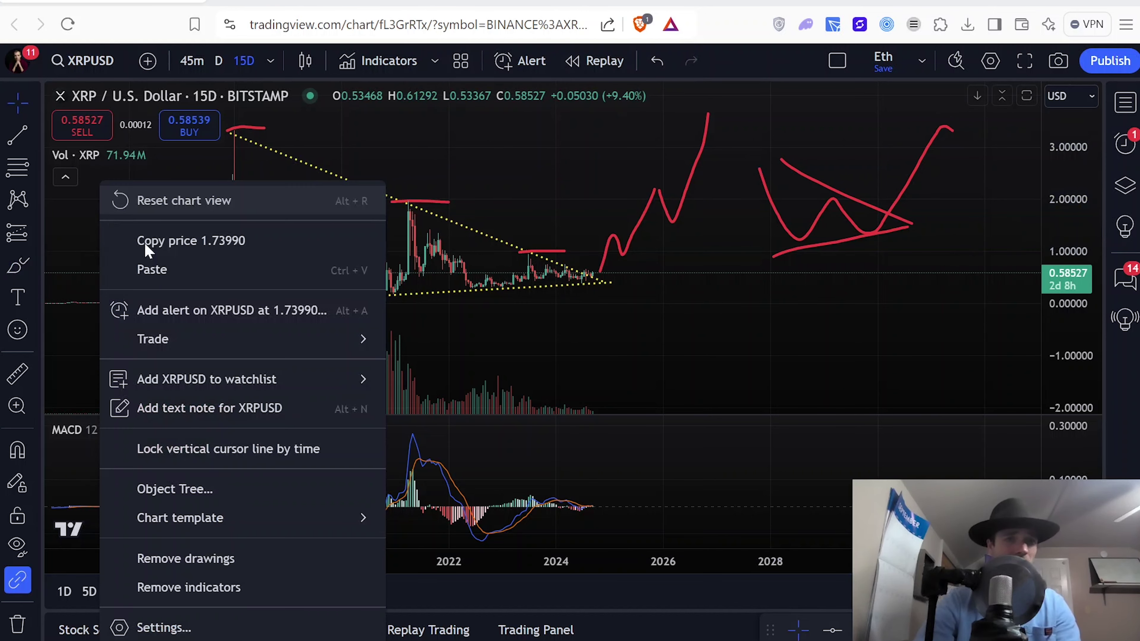
left_click(219, 557)
scroll(318, 225, "left", 3)
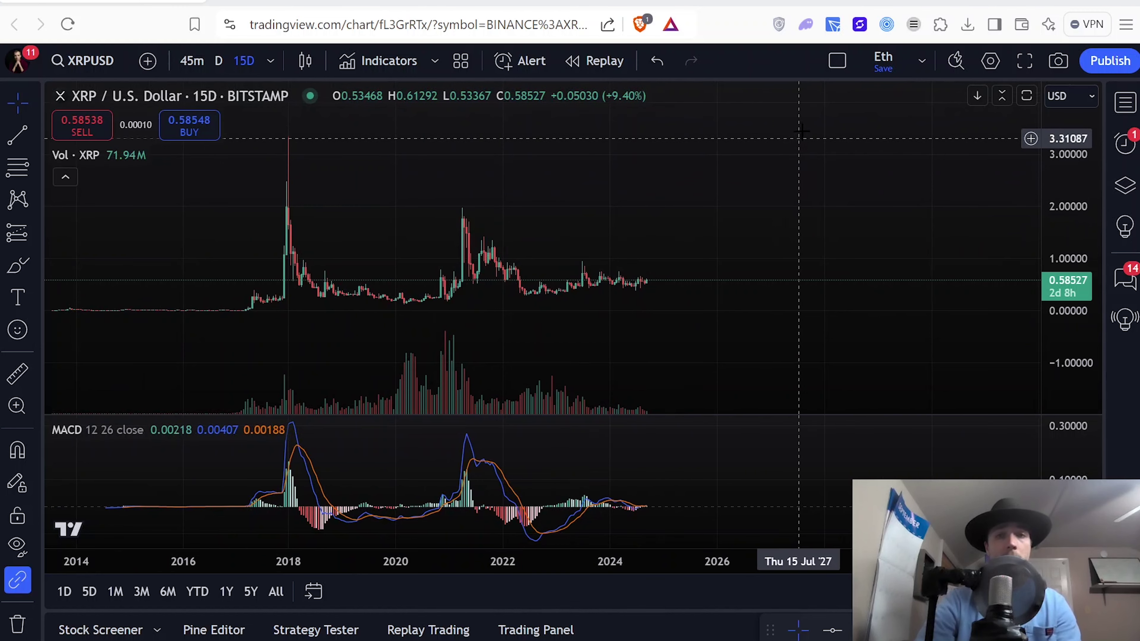
Switch to a layout of two side-by-side charts and fit XRP's full price history in its chart.
left_click(838, 61)
left_click(858, 108)
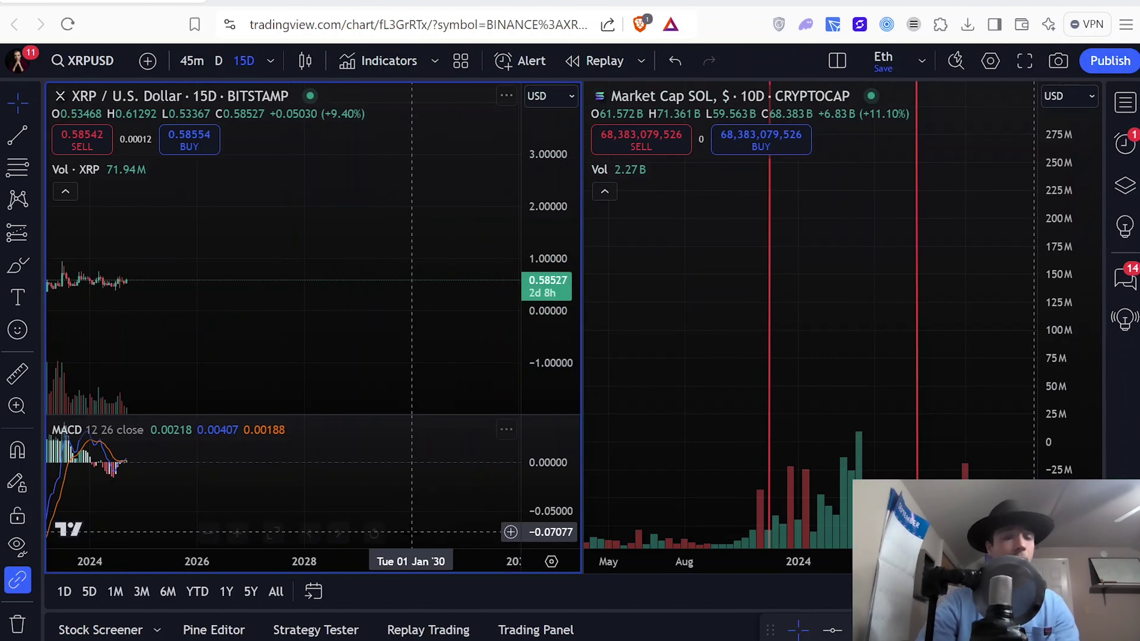
left_click_drag(364, 559, 425, 570)
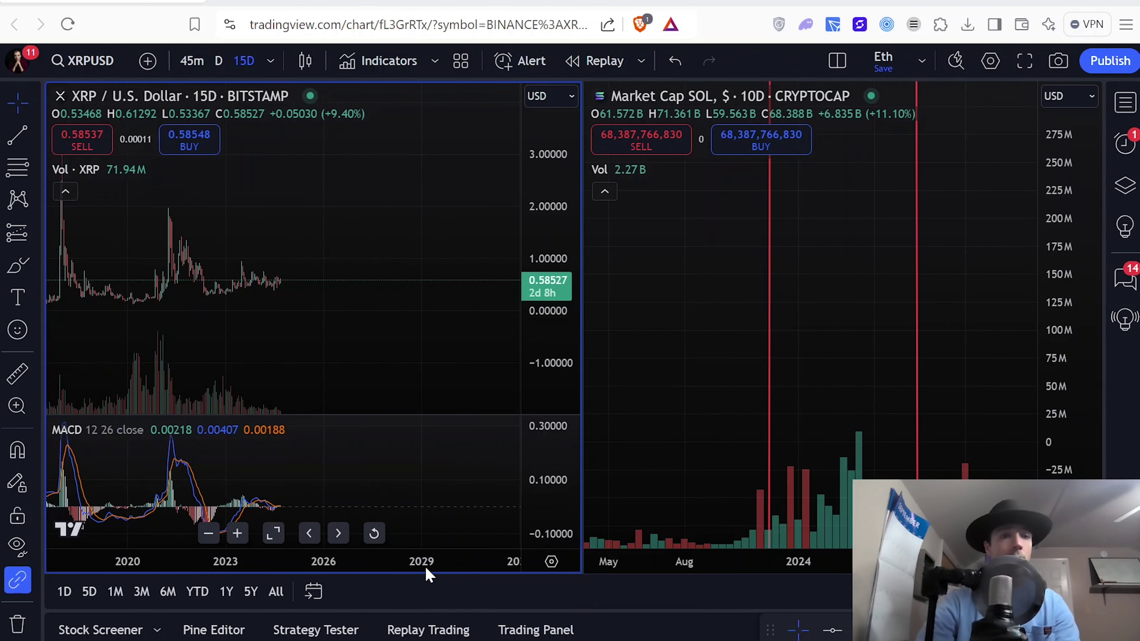
left_click_drag(251, 180, 405, 204)
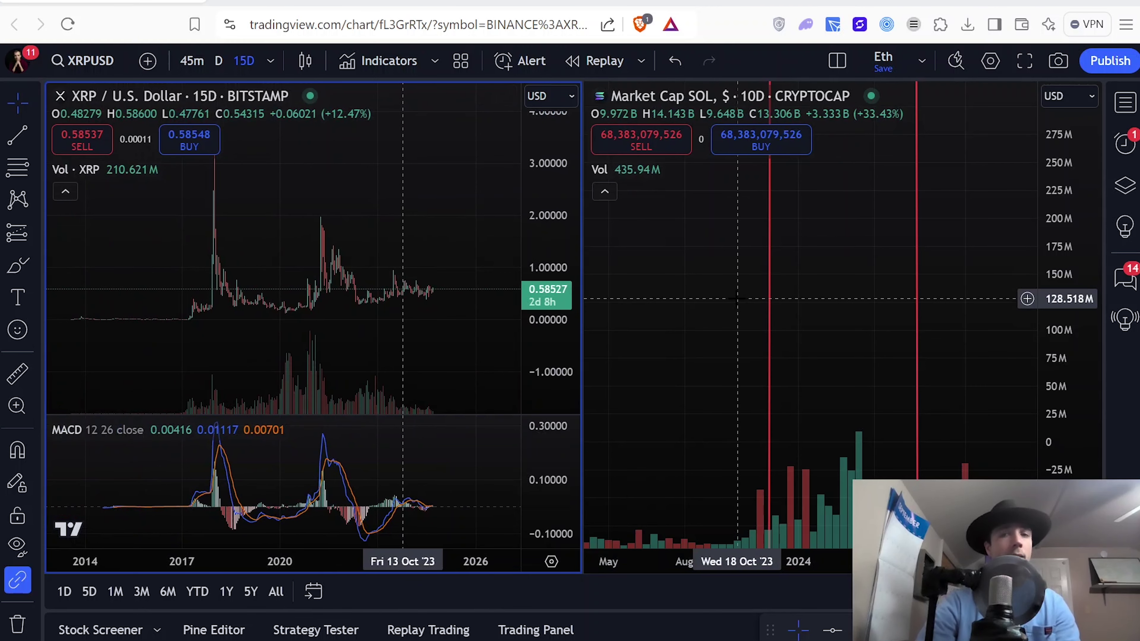
Load BTCUSD (Bitcoin / U.S. Dollar, Bitstamp) in the second chart and bring its 2017 to 2020 price action into view.
left_click(741, 270)
left_click(81, 63)
type("BTC")
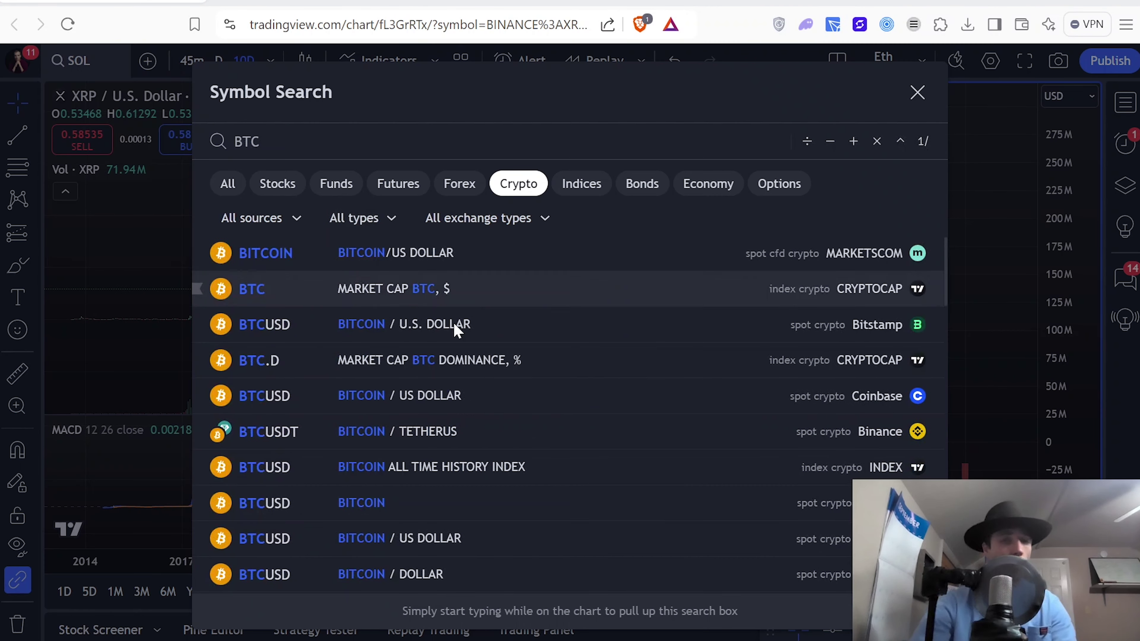
left_click(491, 335)
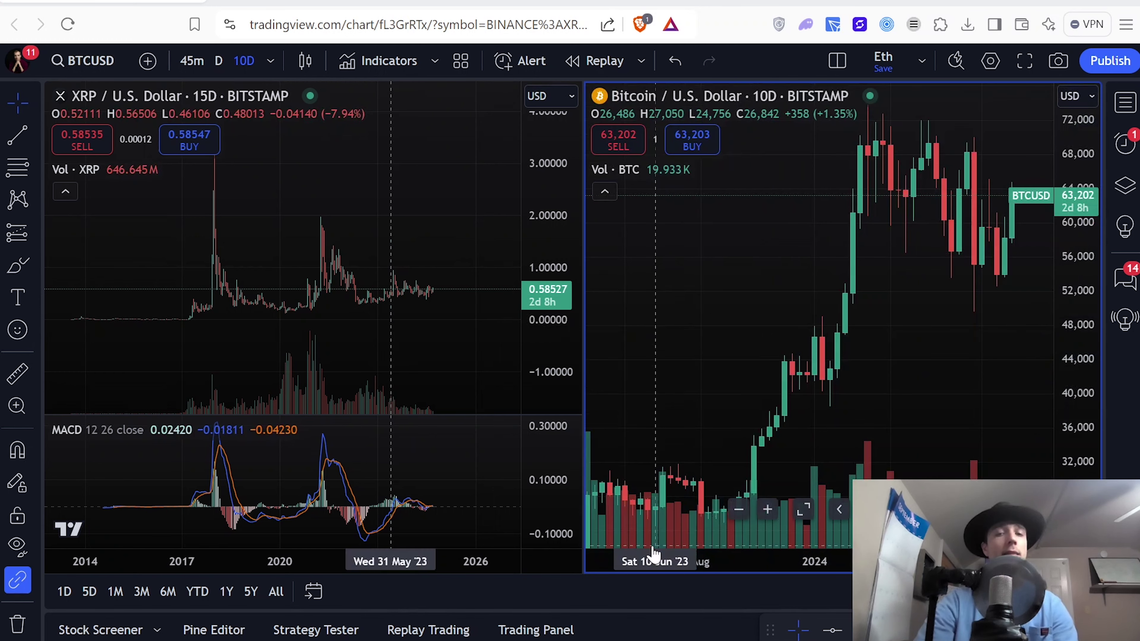
left_click_drag(657, 558, 619, 558)
left_click_drag(626, 388, 776, 555)
left_click_drag(833, 217, 833, 204)
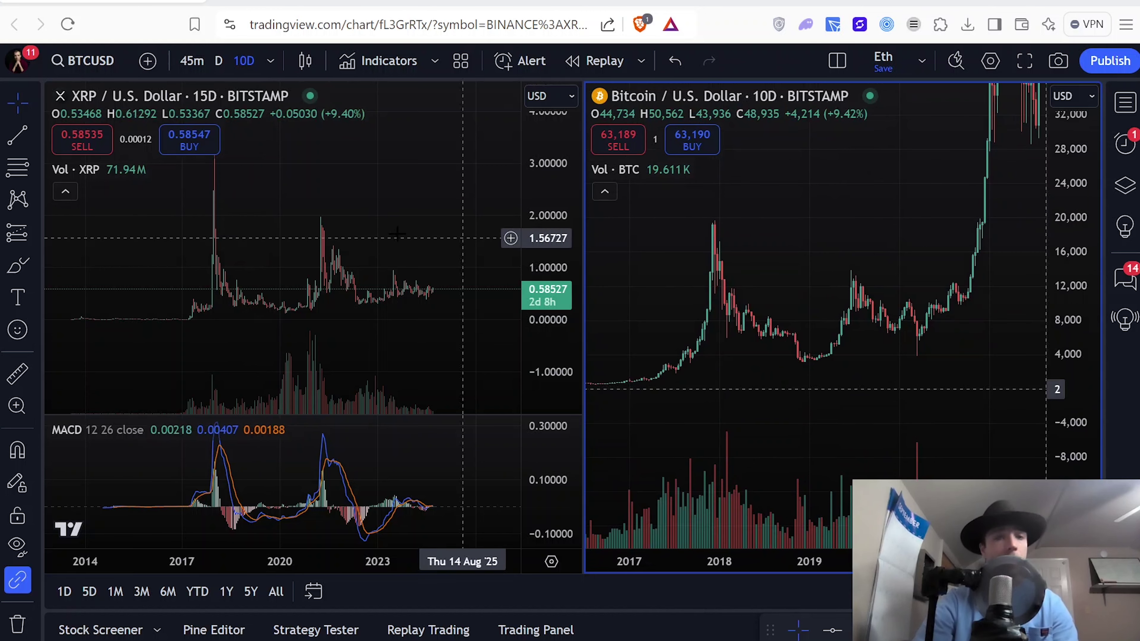
Maximize the XRP price pane so the MACD is hidden, keeping the 2018 to 2024 history in view.
left_click(356, 198)
left_click_drag(357, 198, 368, 476)
scroll(306, 556, "up", 2)
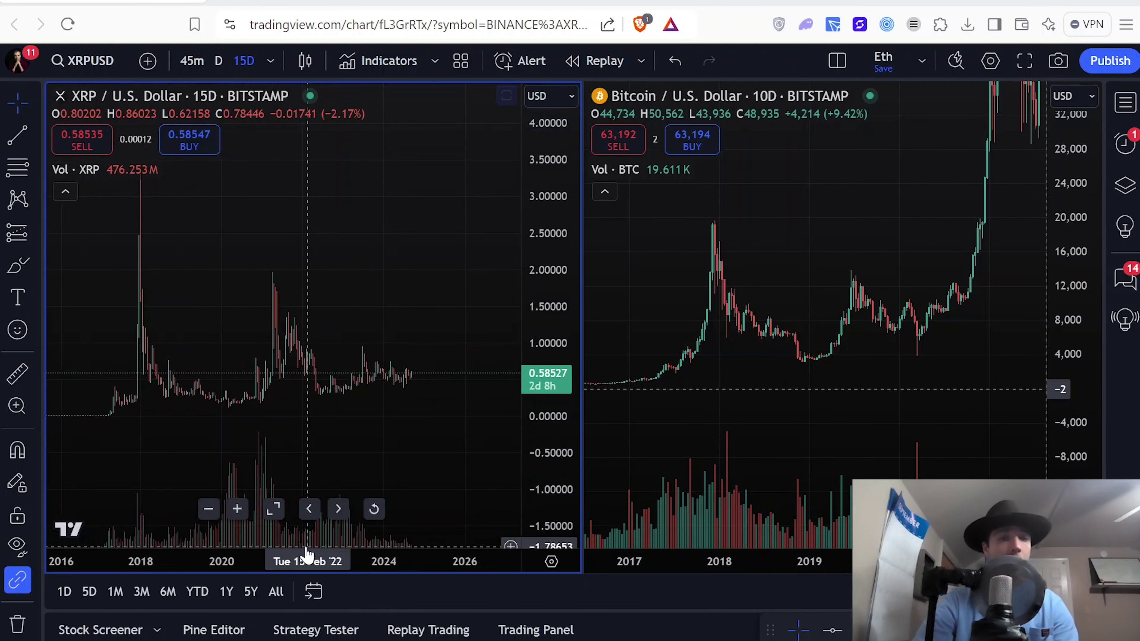
scroll(299, 555, "up", 1)
Set the XRPUSD chart's interval to 3 weeks and fit its history since 2016 in the chart.
left_click(270, 61)
scroll(341, 455, "down", 5)
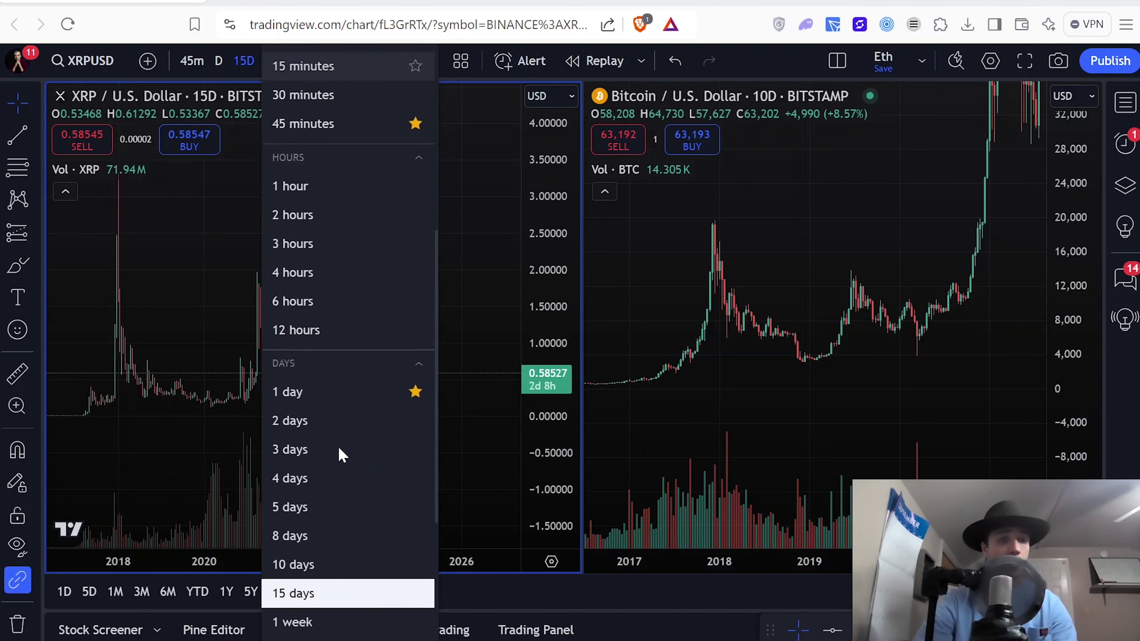
scroll(313, 518, "down", 3)
left_click(296, 540)
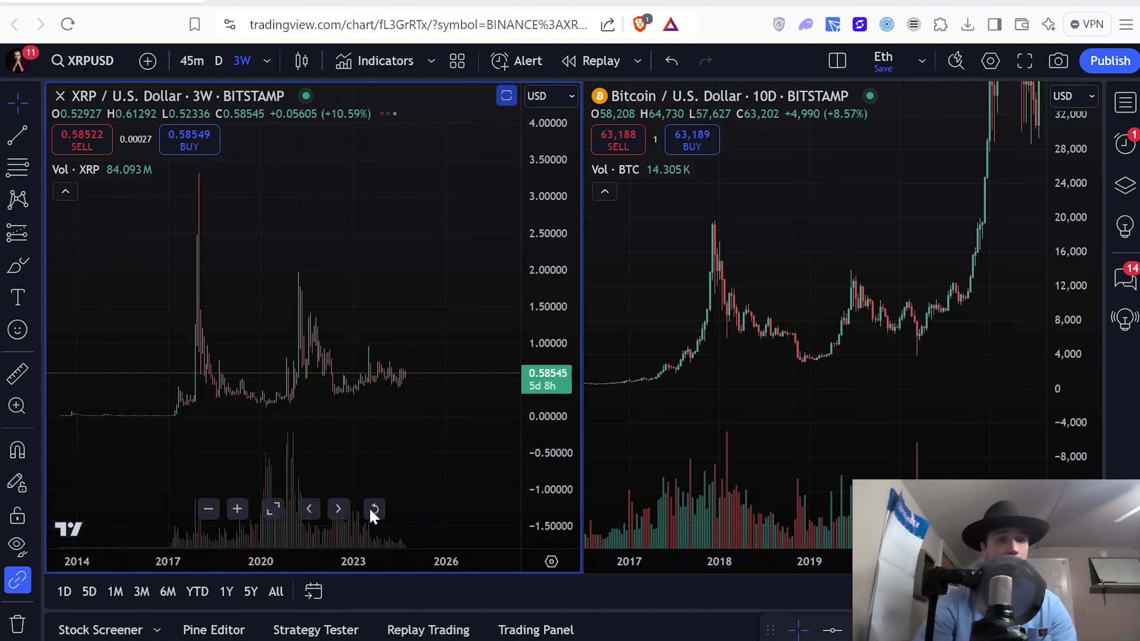
scroll(344, 559, "up", 1)
left_click_drag(382, 255, 478, 244)
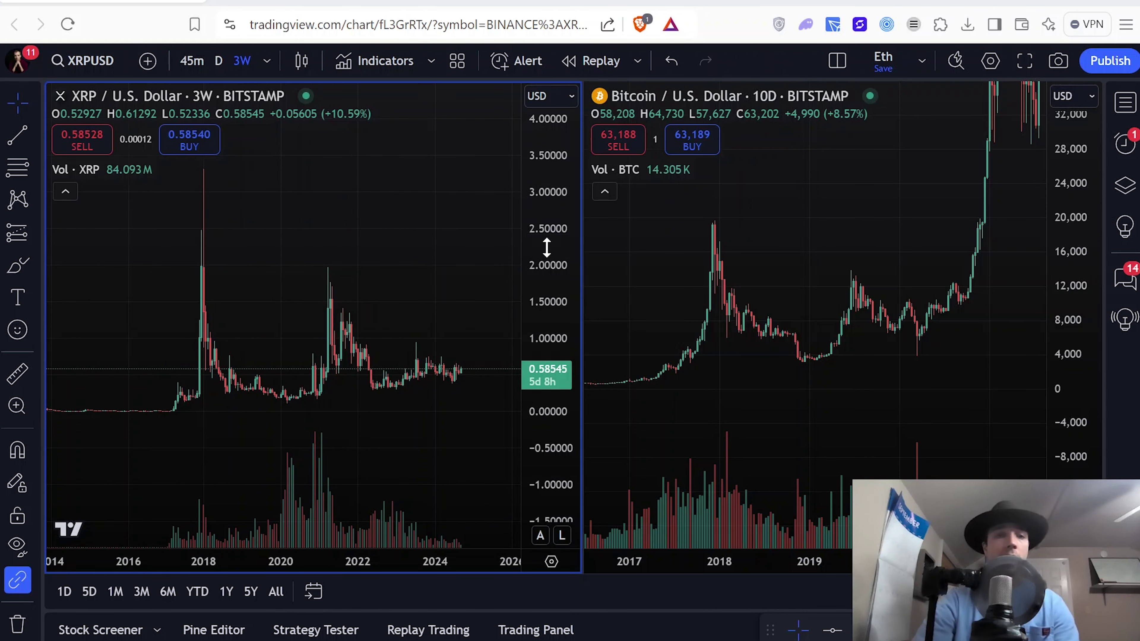
left_click_drag(547, 247, 534, 288)
scroll(390, 262, "right", 1)
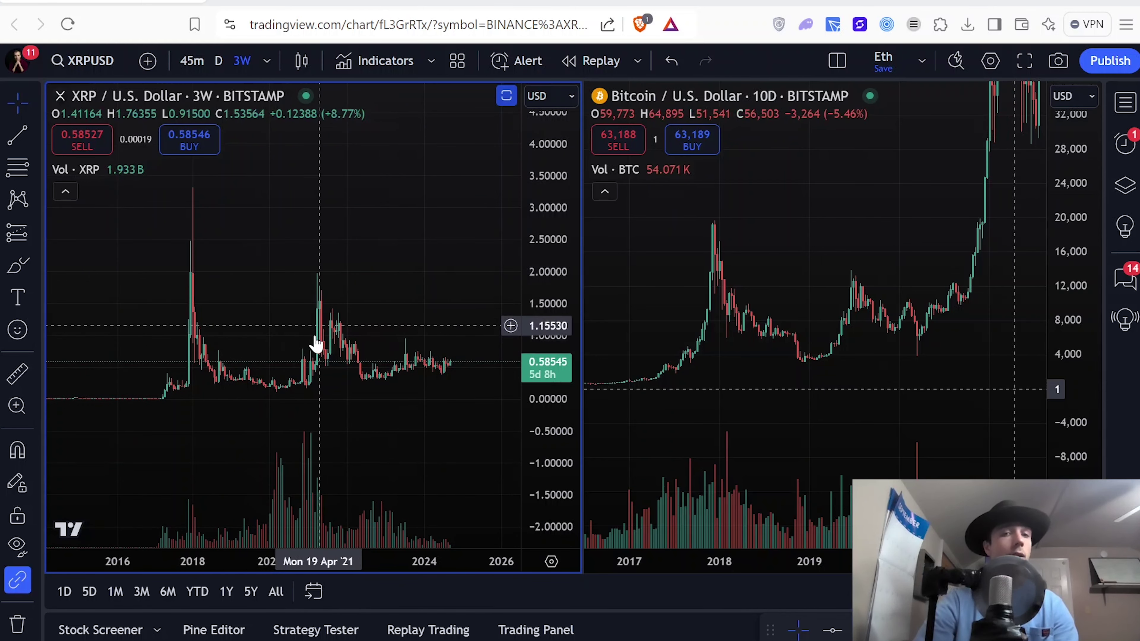
Circle Bitcoin's 2017 to 2020 structure and XRP's 2017 to 2024 structure with the Brush, and undo both circles.
left_click(18, 265)
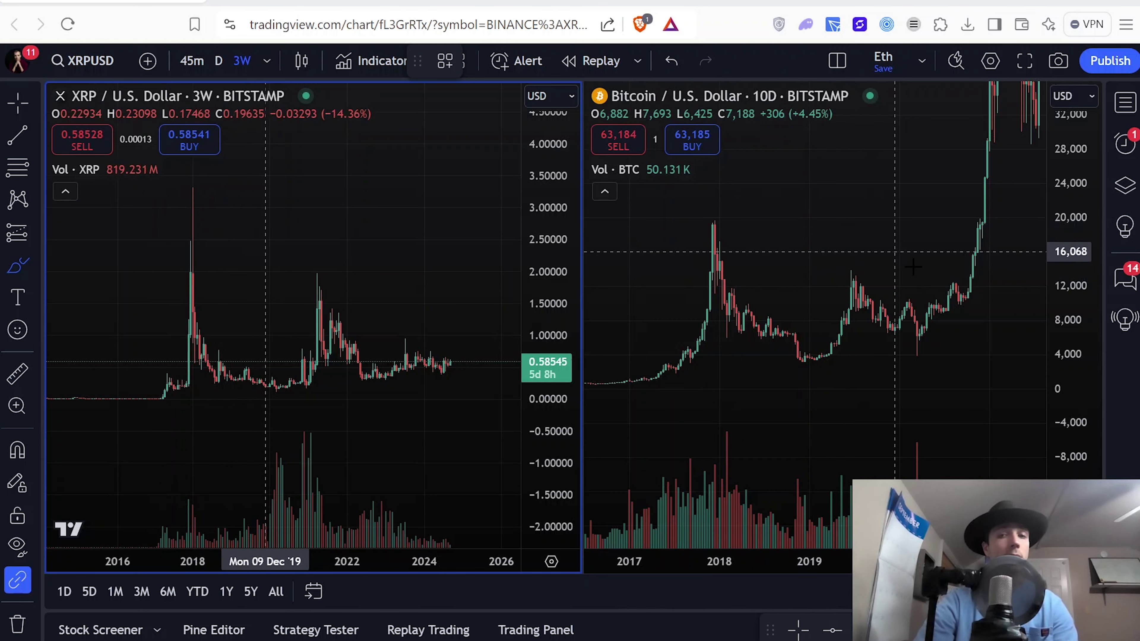
mouse_move(834, 203)
left_mouse_down()
mouse_move(661, 257)
mouse_move(614, 393)
mouse_move(839, 420)
mouse_move(957, 382)
mouse_move(919, 273)
mouse_move(835, 203)
left_mouse_up()
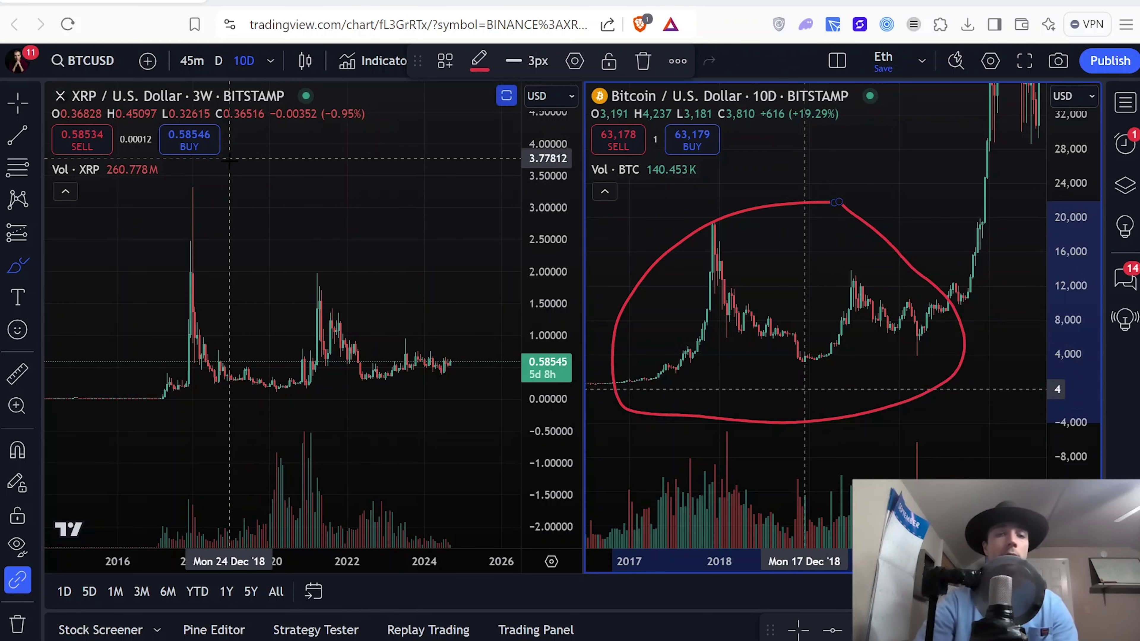
mouse_move(290, 185)
left_mouse_down()
mouse_move(157, 179)
mouse_move(140, 394)
mouse_move(355, 435)
mouse_move(445, 398)
mouse_move(469, 274)
mouse_move(332, 188)
mouse_move(290, 184)
left_mouse_up()
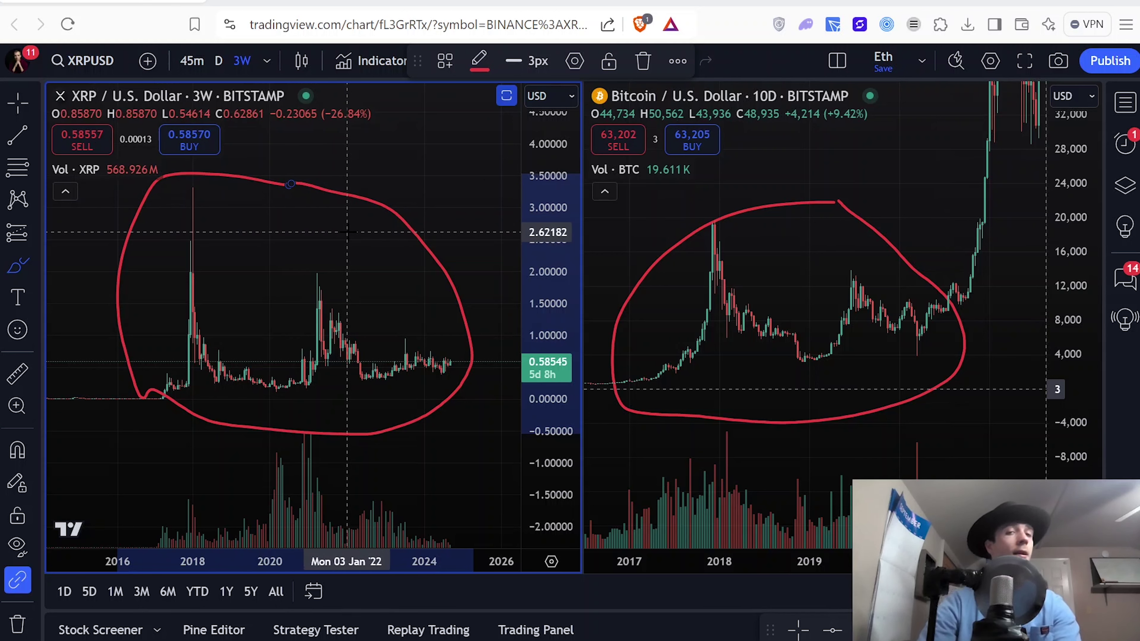
key("ctrl+z")
key("ctrl+z")
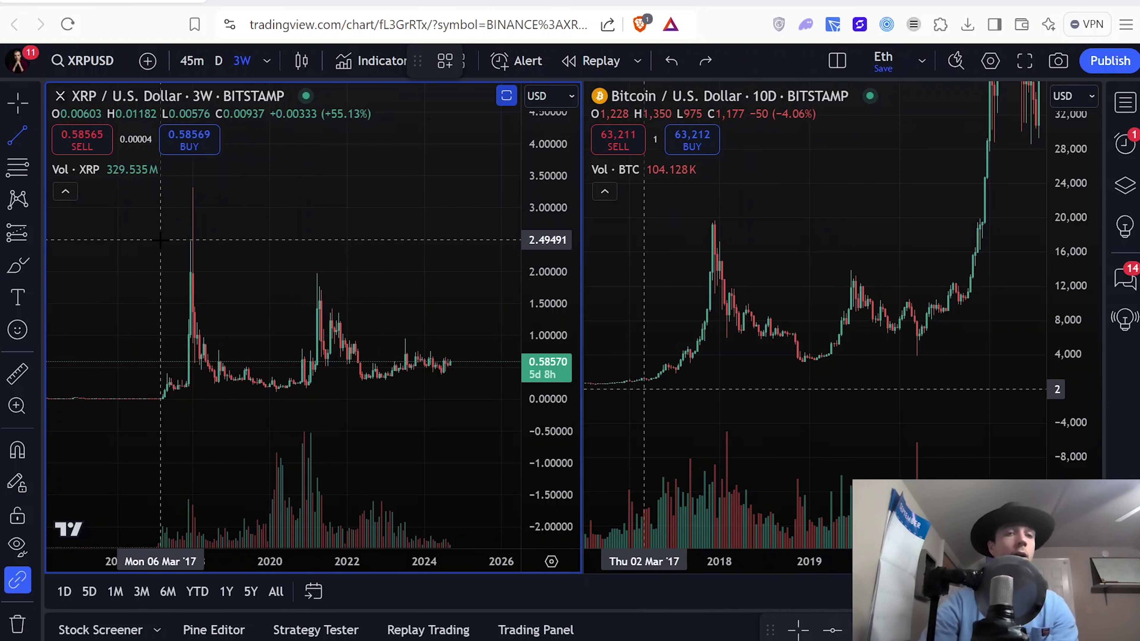
Circle Bitcoin's steep rally from mid-2020 into early 2021 with the Brush, and undo that circle.
left_click(17, 265)
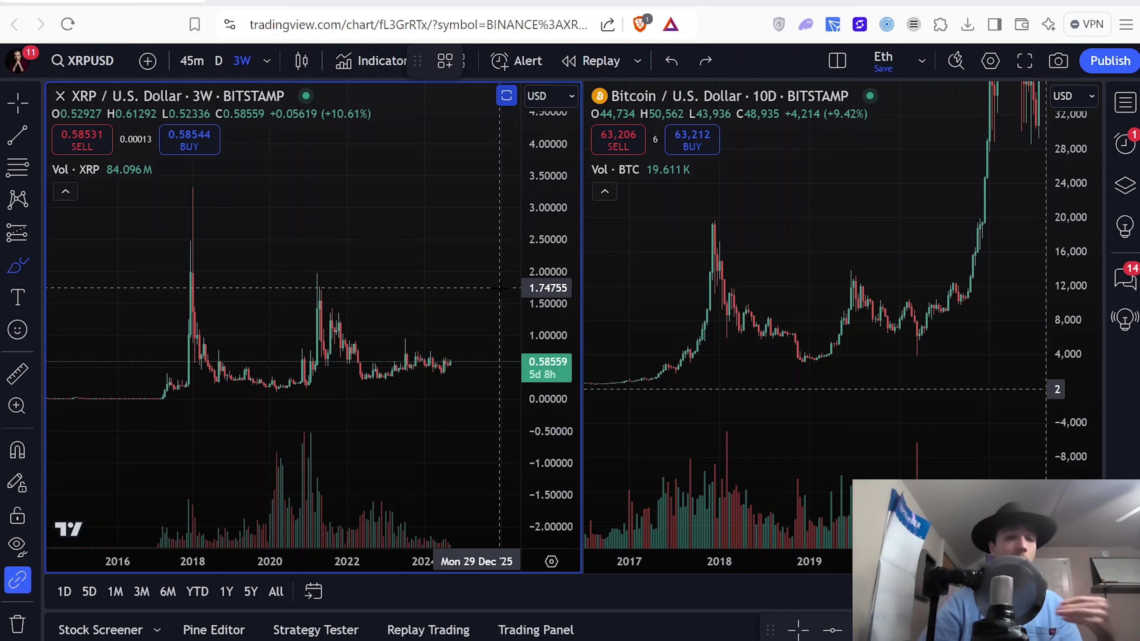
left_click(16, 102)
scroll(359, 269, "right", 2)
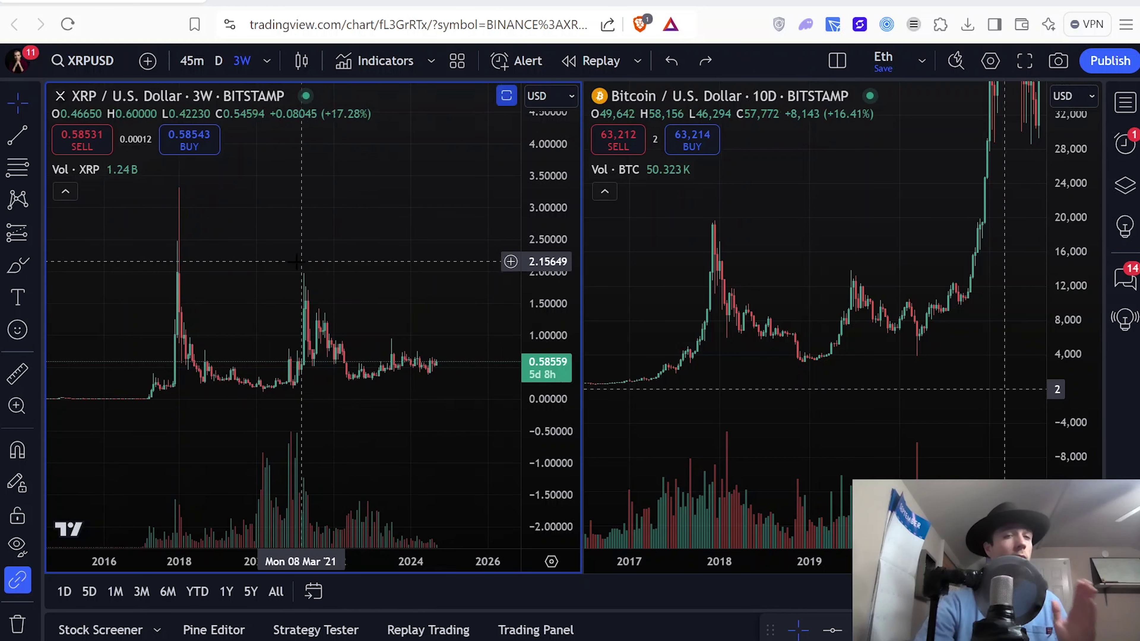
scroll(277, 259, "right", 2)
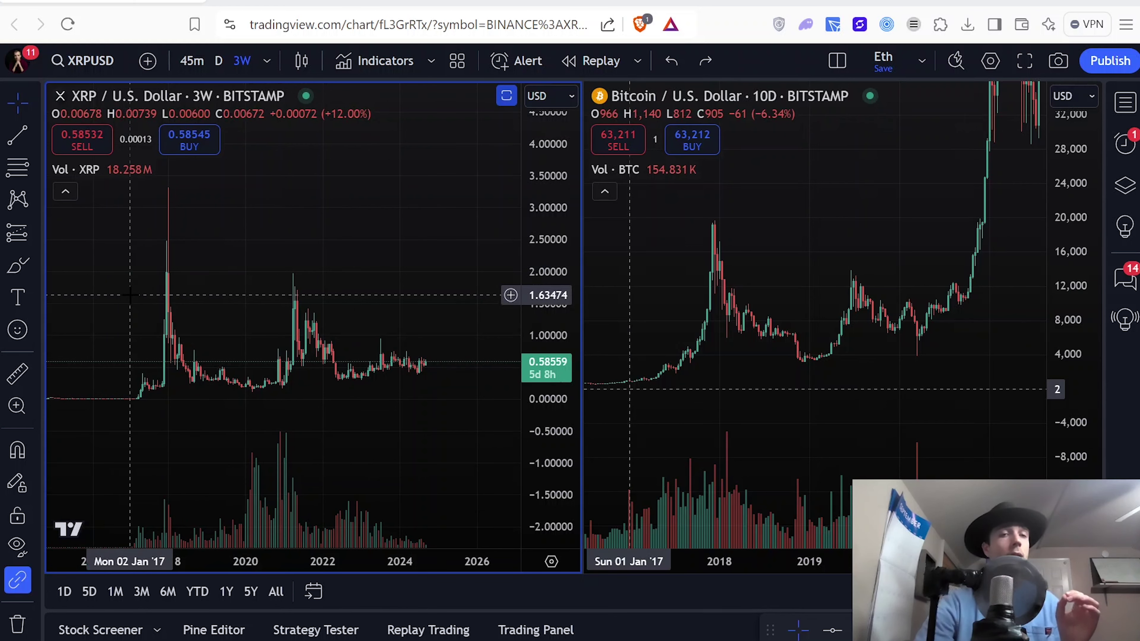
left_click(18, 265)
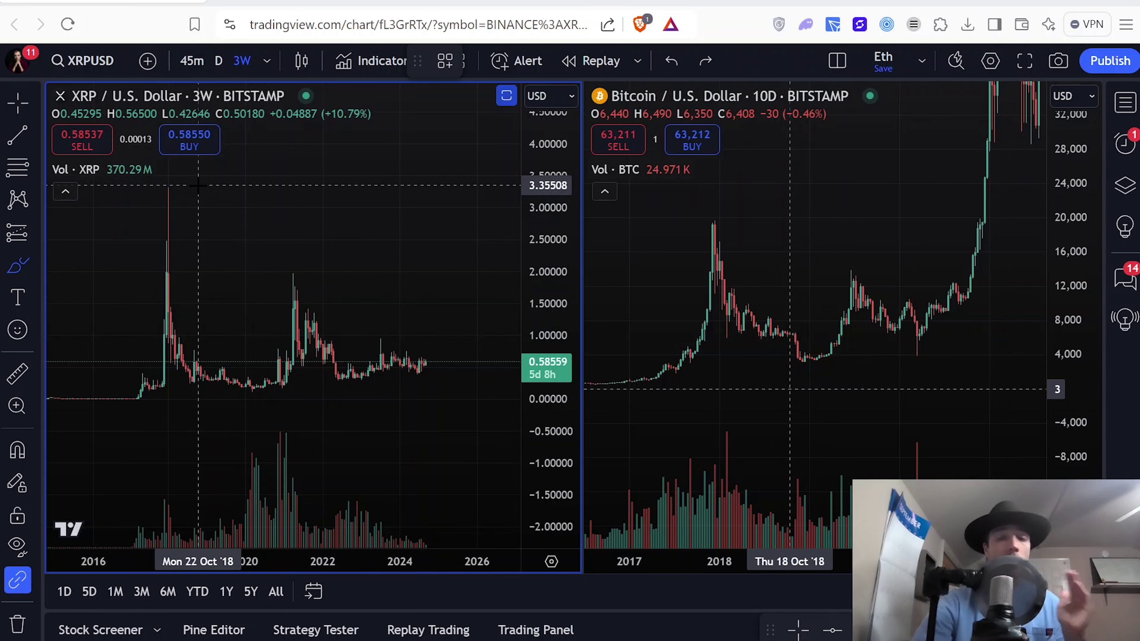
mouse_move(992, 103)
left_mouse_down()
mouse_move(943, 243)
mouse_move(983, 342)
mouse_move(1012, 162)
mouse_move(990, 108)
left_mouse_up()
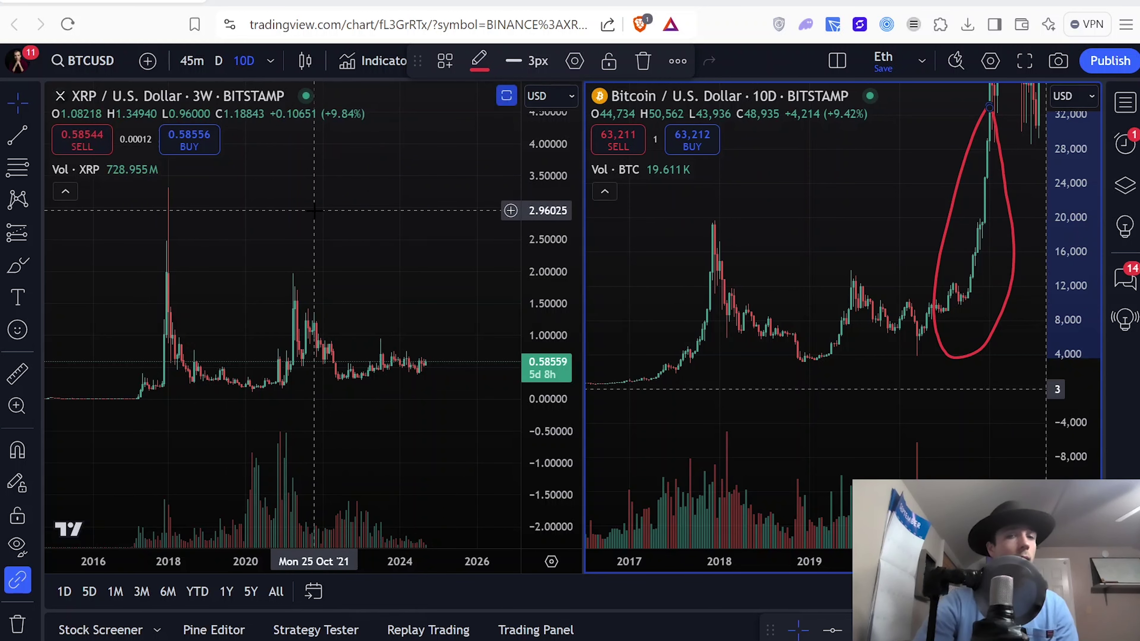
left_click(332, 220)
left_click(18, 265)
key("ctrl+z")
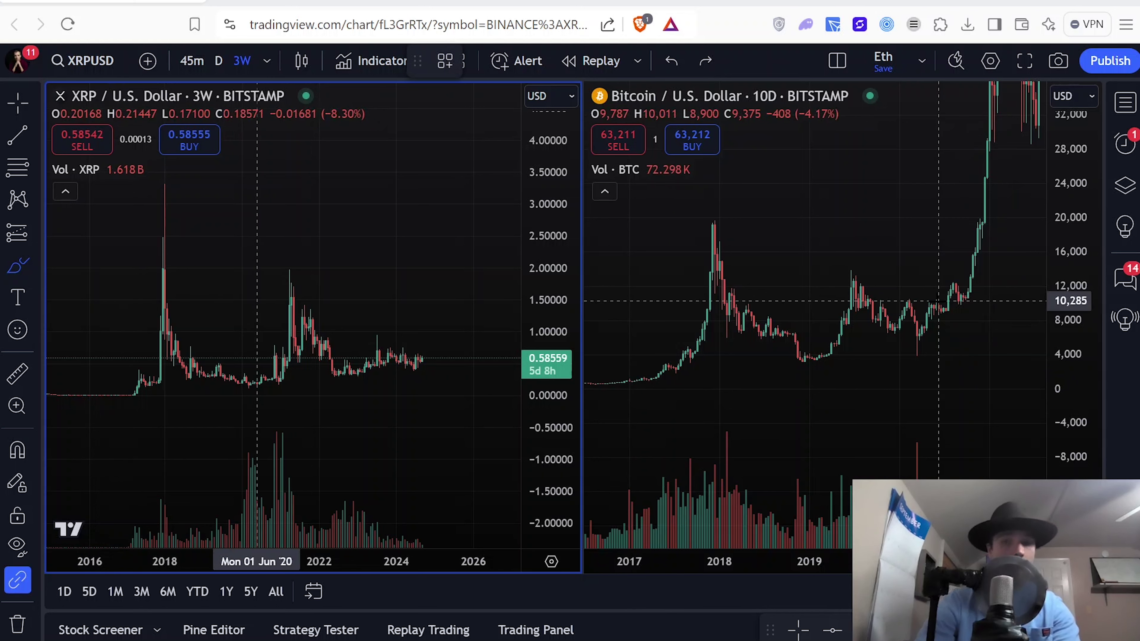
Circle Bitcoin's early-2020 dip and recovery with the Brush, undo the circle and leave the drawing mode.
mouse_move(923, 298)
left_mouse_down()
mouse_move(901, 323)
mouse_move(925, 359)
mouse_move(952, 314)
mouse_move(923, 296)
left_mouse_up()
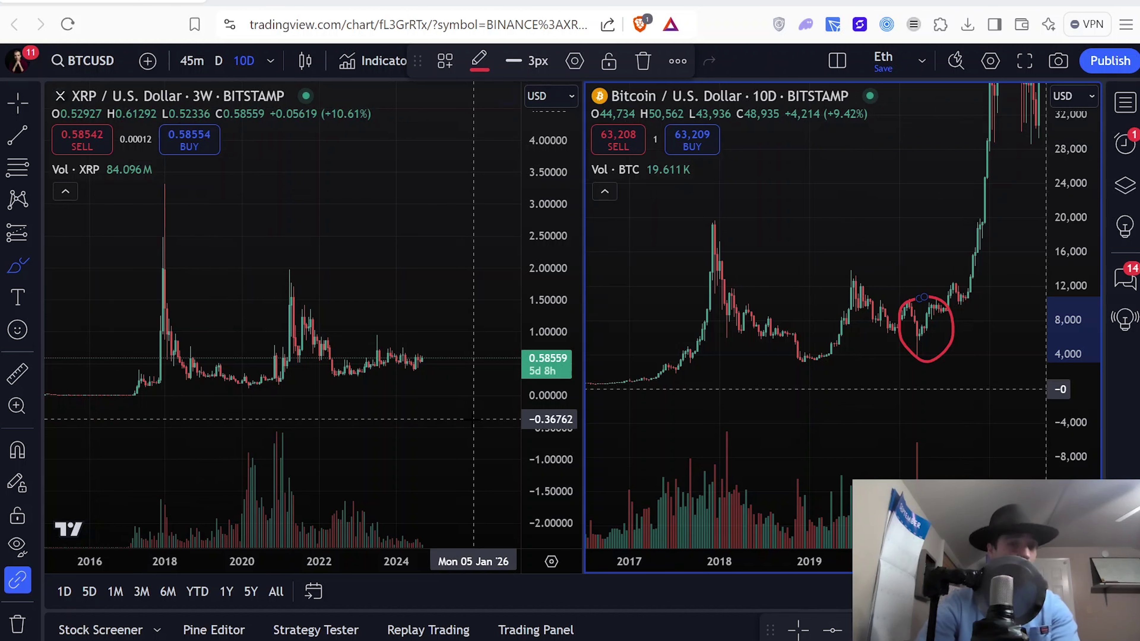
key("ctrl+z")
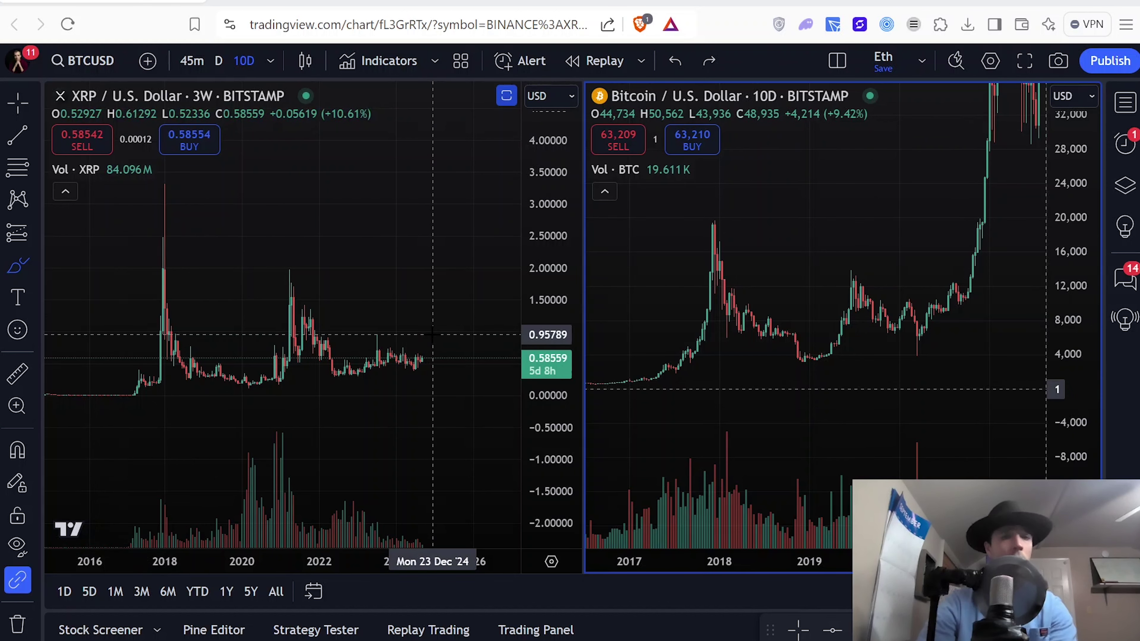
key("Escape")
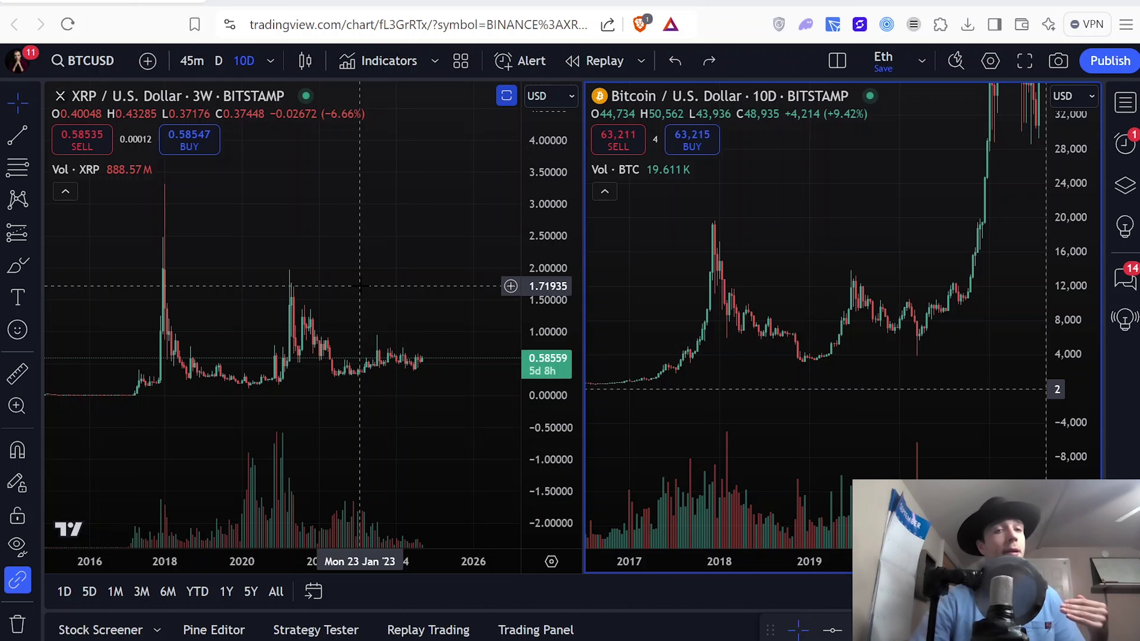
Circle Bitcoin's 2020 breakout rally and the matching projected area from XRP's current consolidation up past 4.00 with the Brush.
left_click(17, 265)
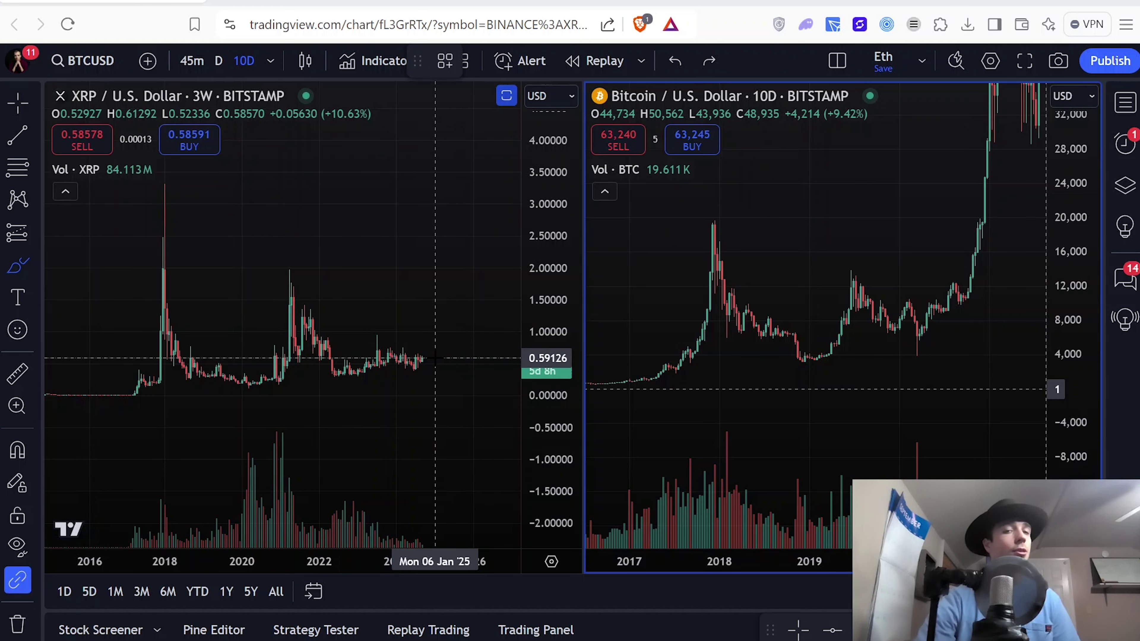
mouse_move(928, 176)
left_mouse_down()
mouse_move(996, 99)
mouse_move(916, 357)
mouse_move(1037, 272)
mouse_move(1028, 155)
mouse_move(1008, 108)
left_mouse_up()
mouse_move(477, 110)
left_mouse_down()
mouse_move(377, 329)
mouse_move(463, 366)
mouse_move(506, 214)
mouse_move(490, 100)
left_mouse_up()
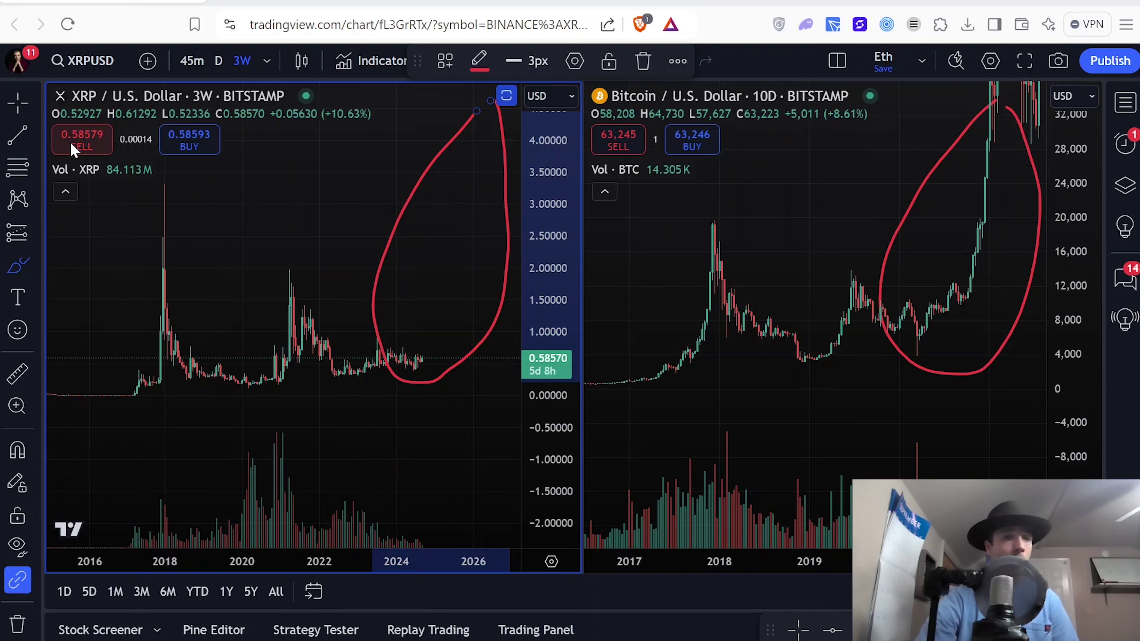
left_click(16, 106)
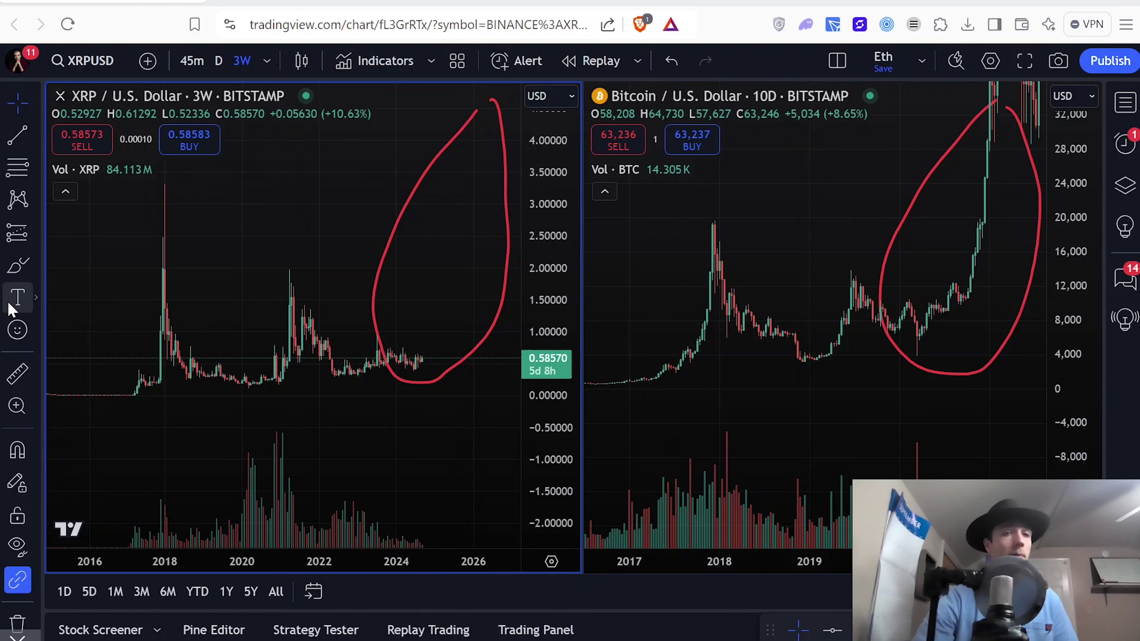
Add the text label "2017" above XRP's 2021 peak.
left_click(17, 298)
left_click(290, 166)
type("2017")
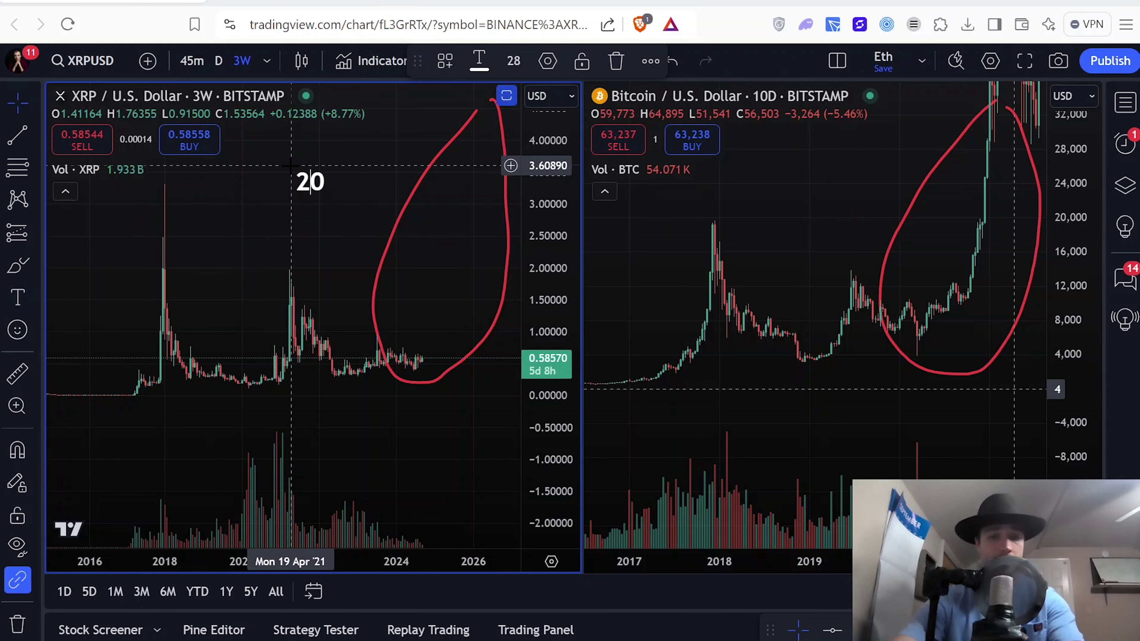
left_click(16, 113)
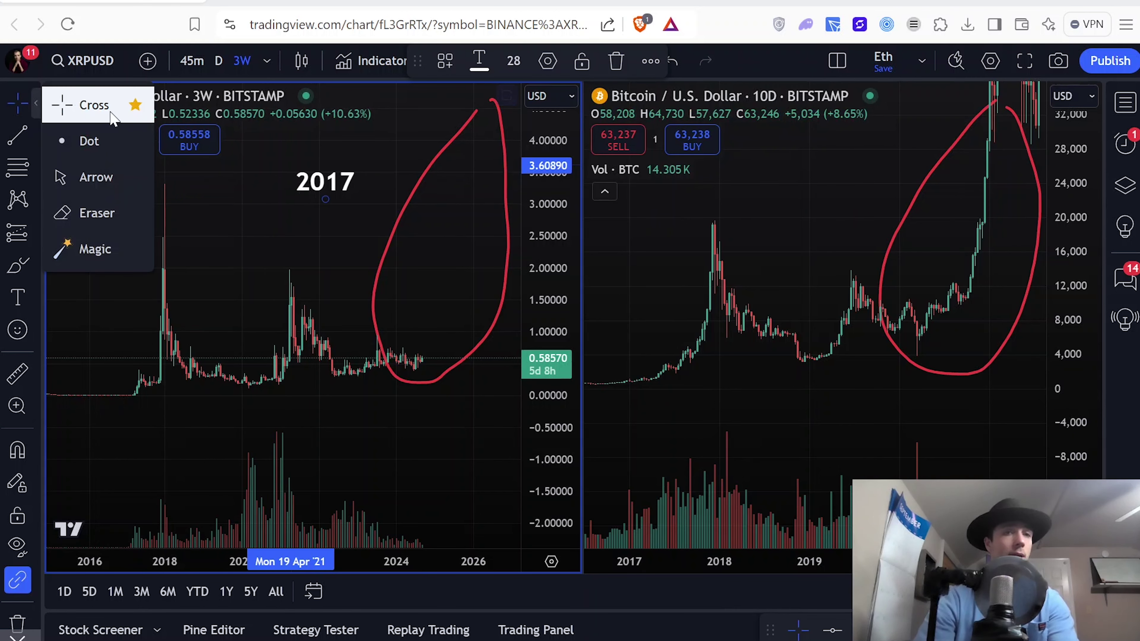
left_click(227, 227)
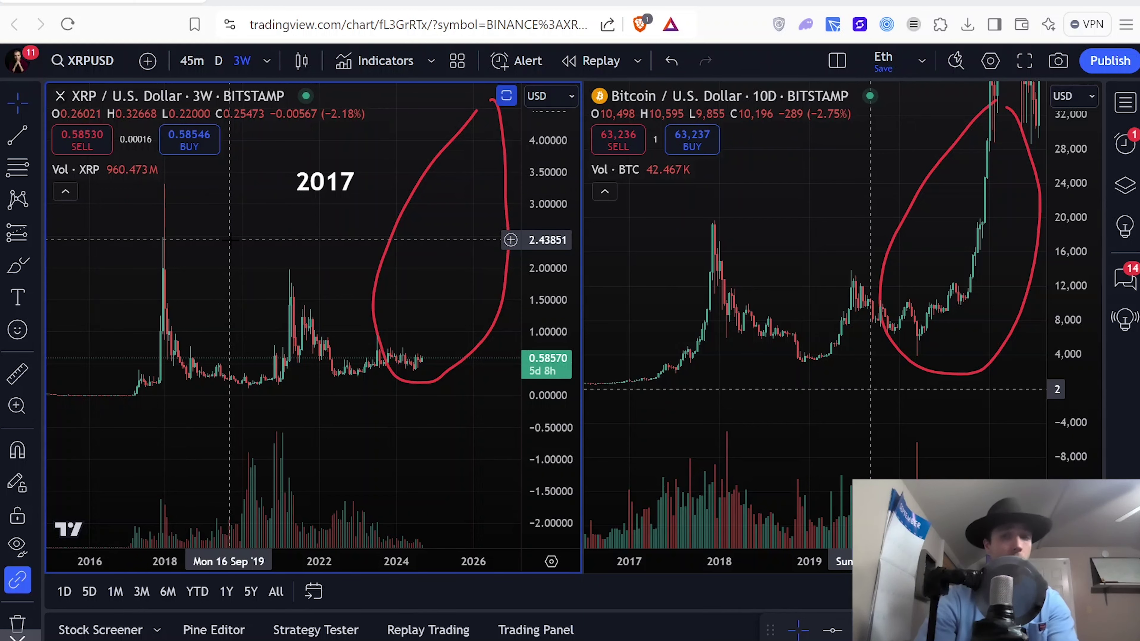
mouse_move(376, 280)
left_mouse_down()
mouse_move(380, 266)
mouse_move(382, 275)
left_mouse_up()
left_click_drag(327, 247, 321, 247)
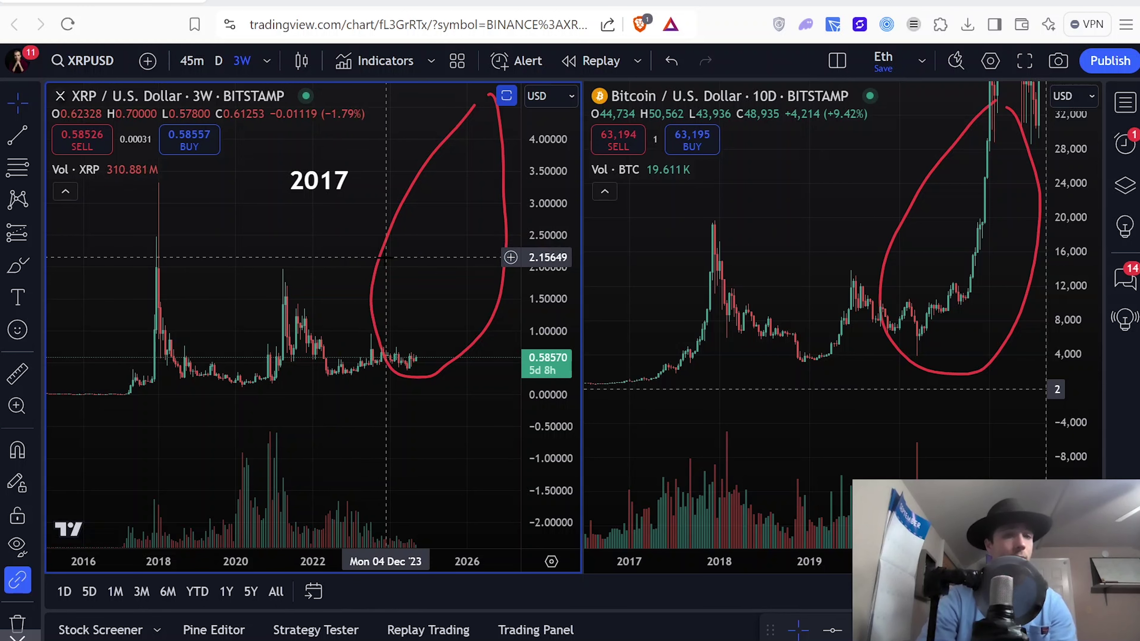
left_click_drag(348, 261, 354, 254)
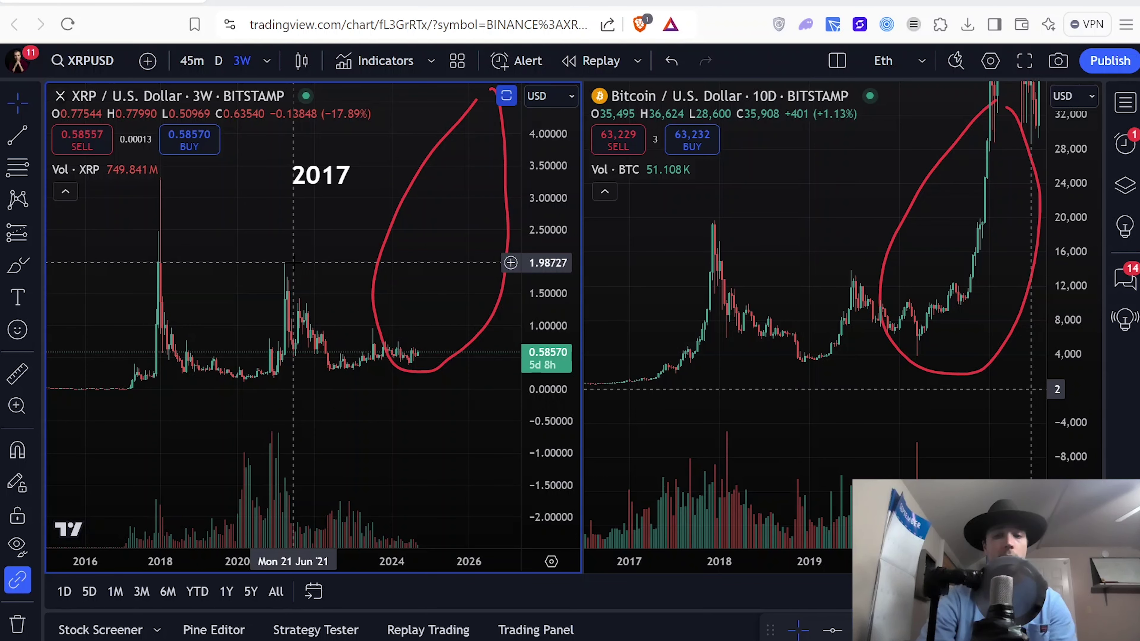
left_click_drag(293, 263, 275, 276)
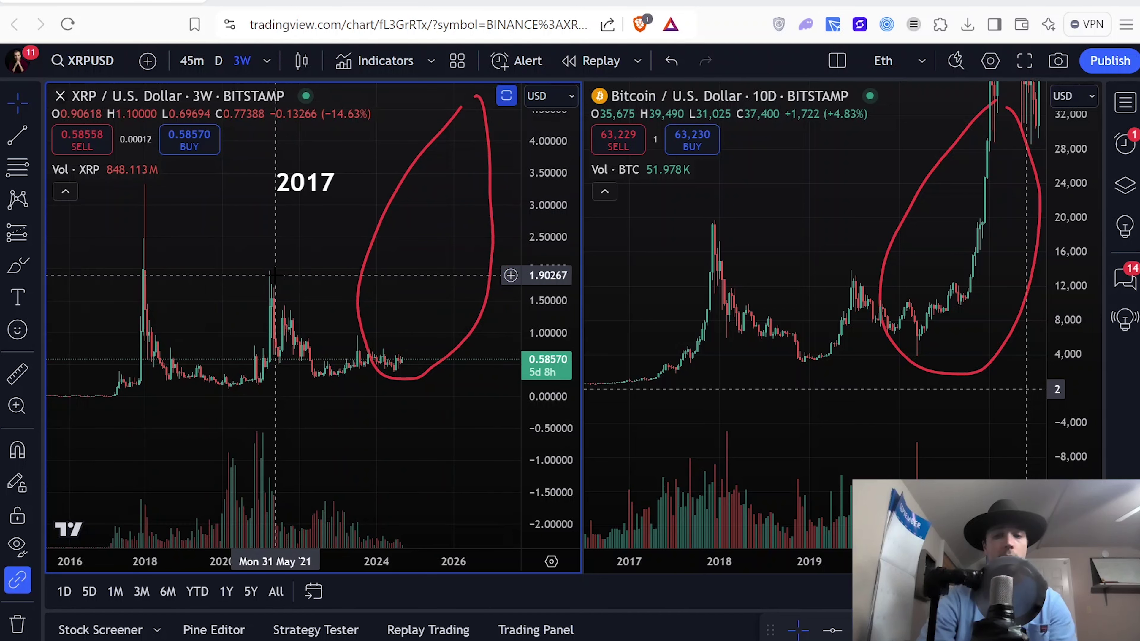